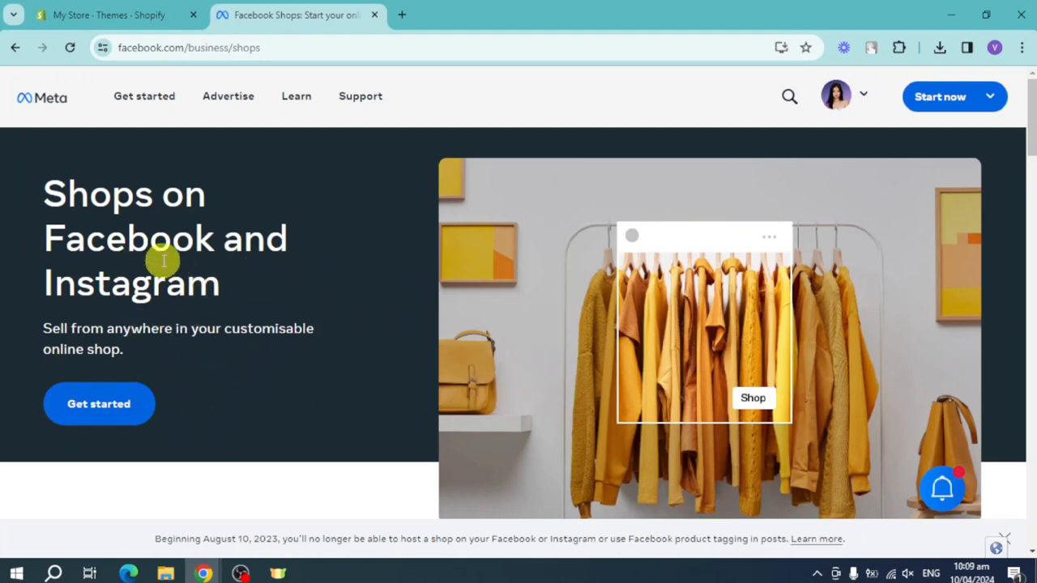
click(133, 17)
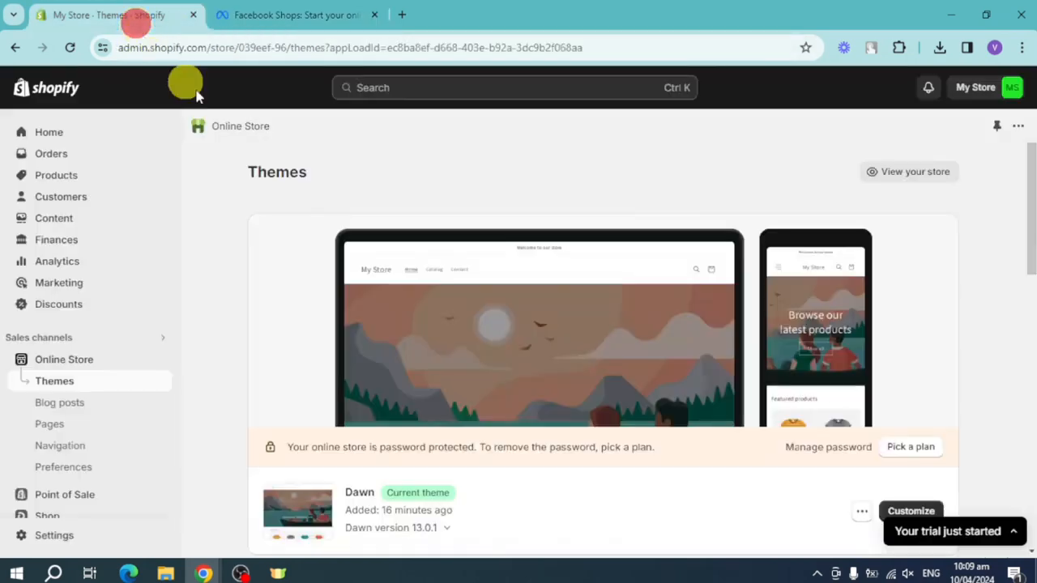
click(337, 16)
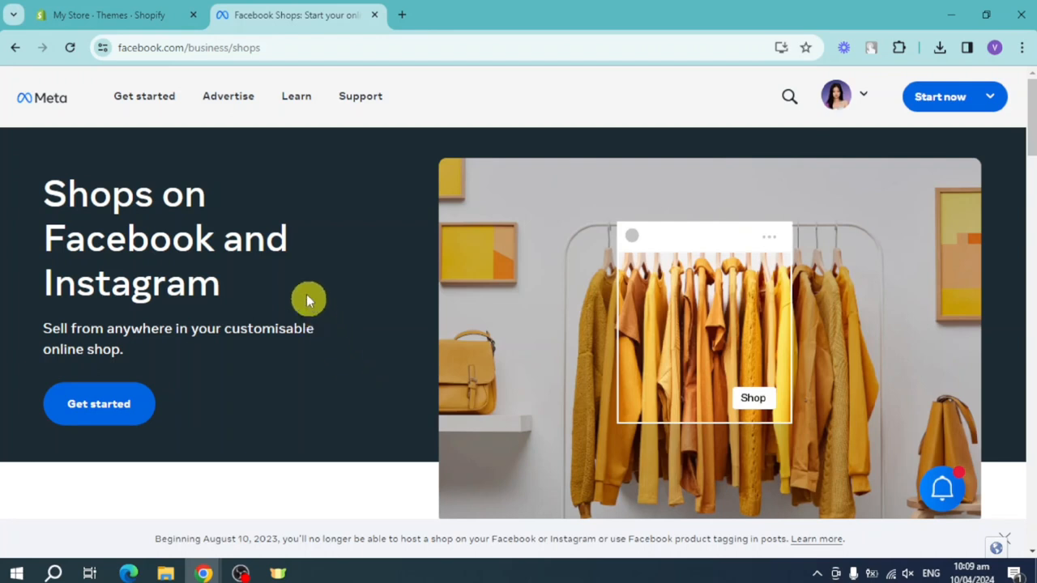
Switch to the Shopify admin and open the Shopify App Store through the option for adding apps
click(65, 13)
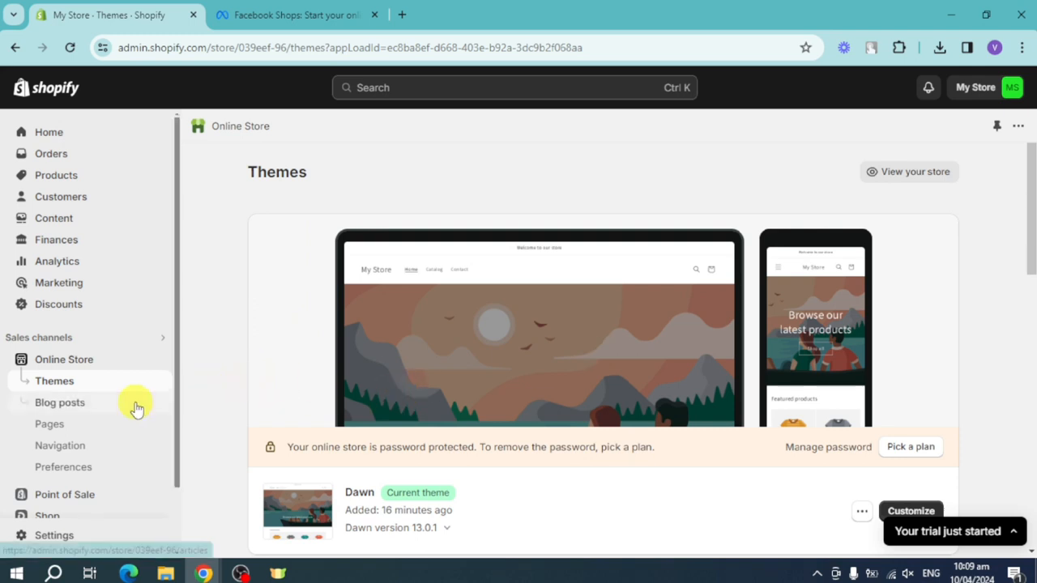
scroll(97, 397, down, 1)
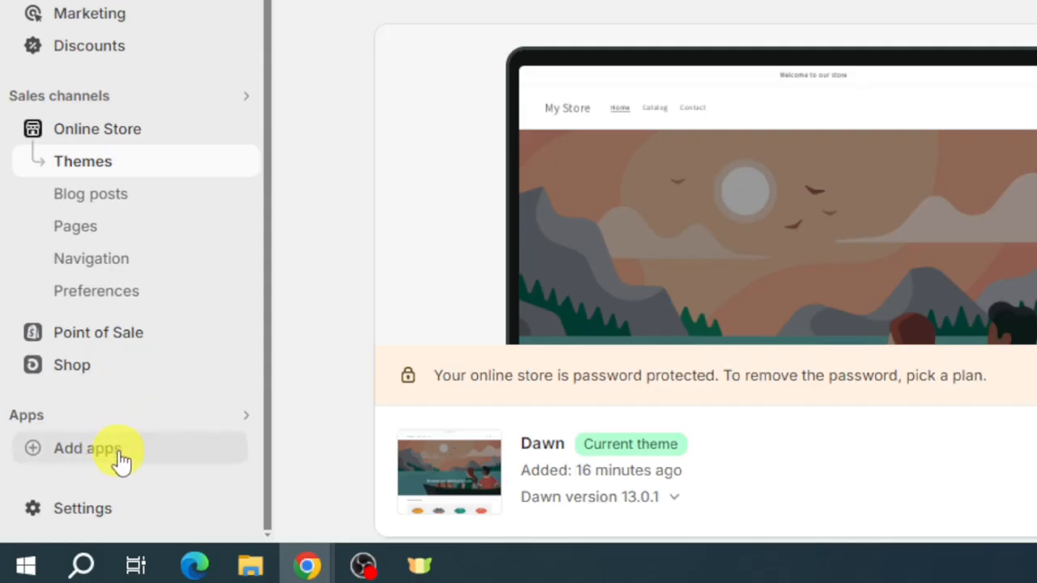
click(120, 460)
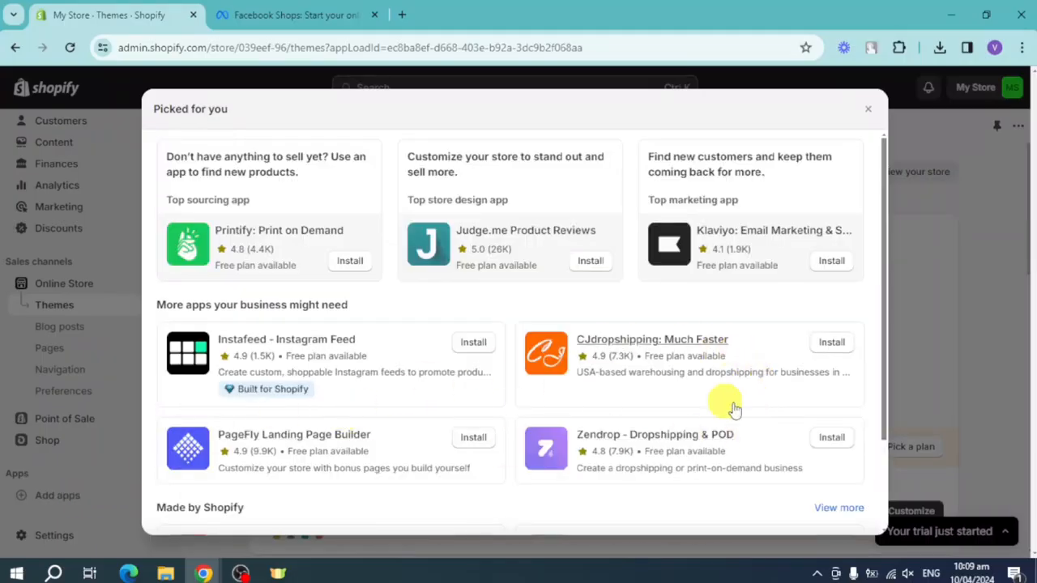
scroll(719, 405, down, 2)
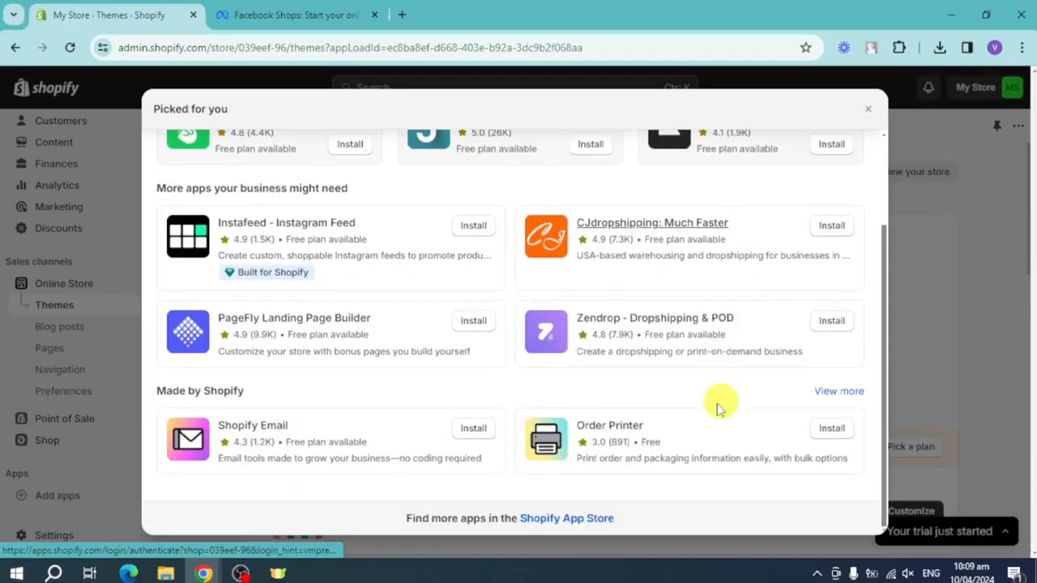
click(563, 519)
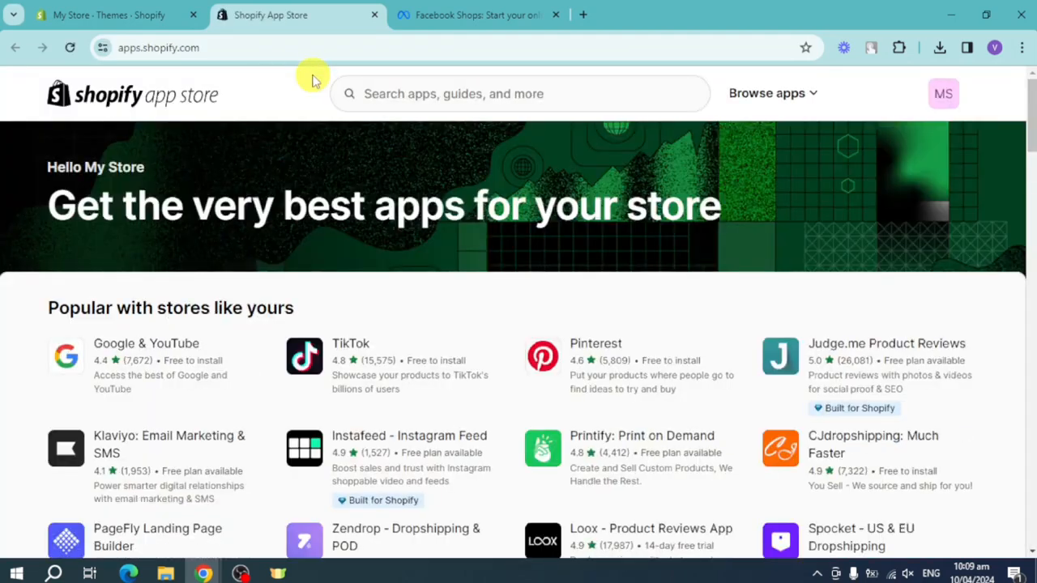
Search the Shopify App Store for "facebook"
scroll(412, 364, down, 2)
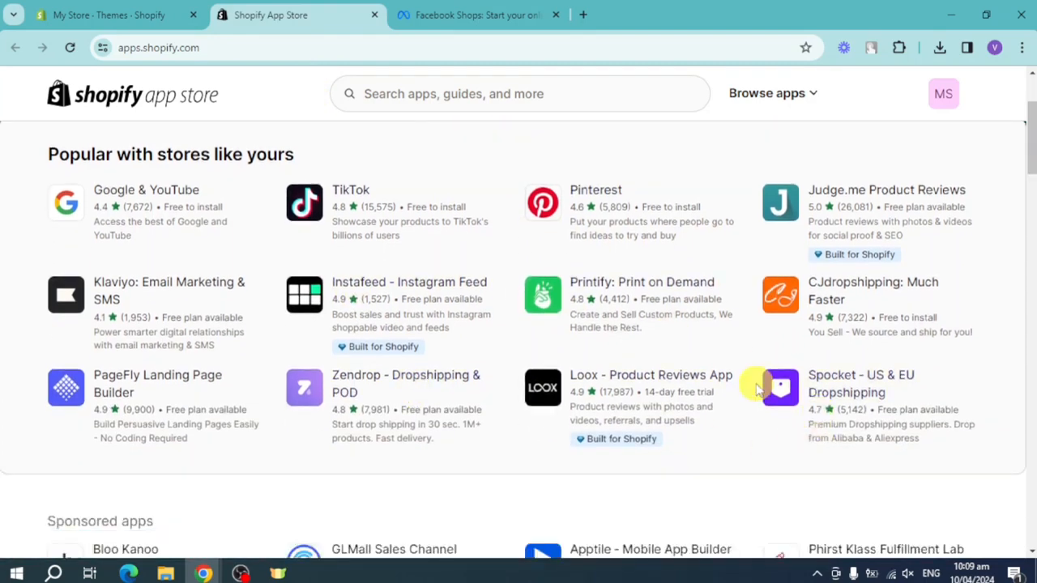
scroll(749, 372, up, 2)
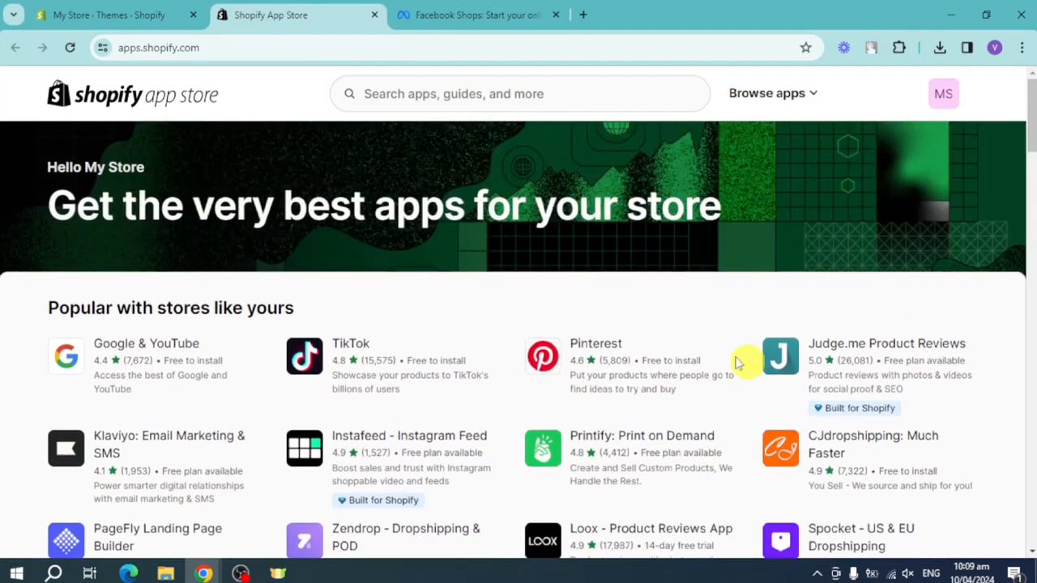
click(530, 93)
text(fa)
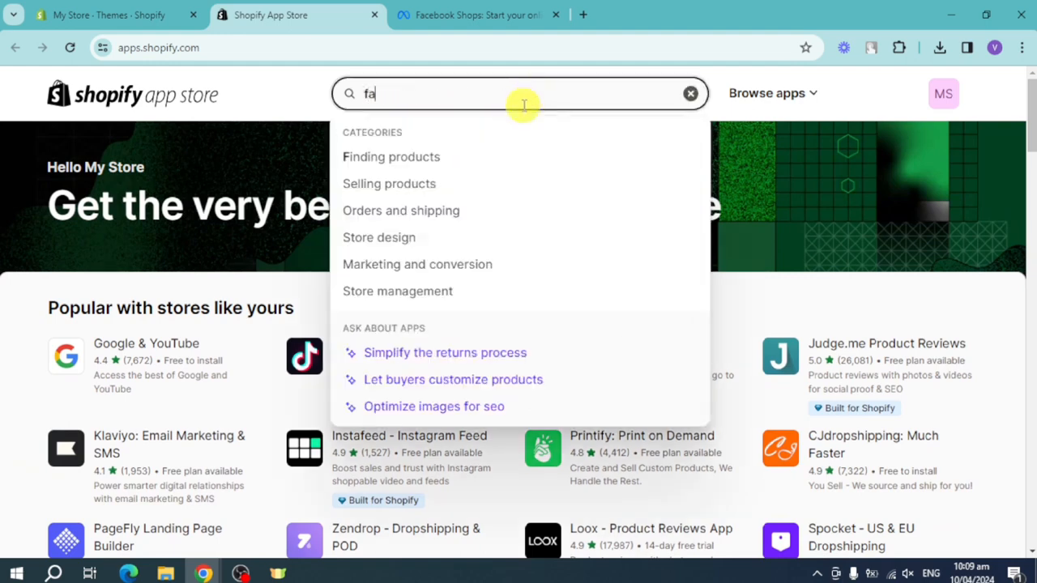
text(ce)
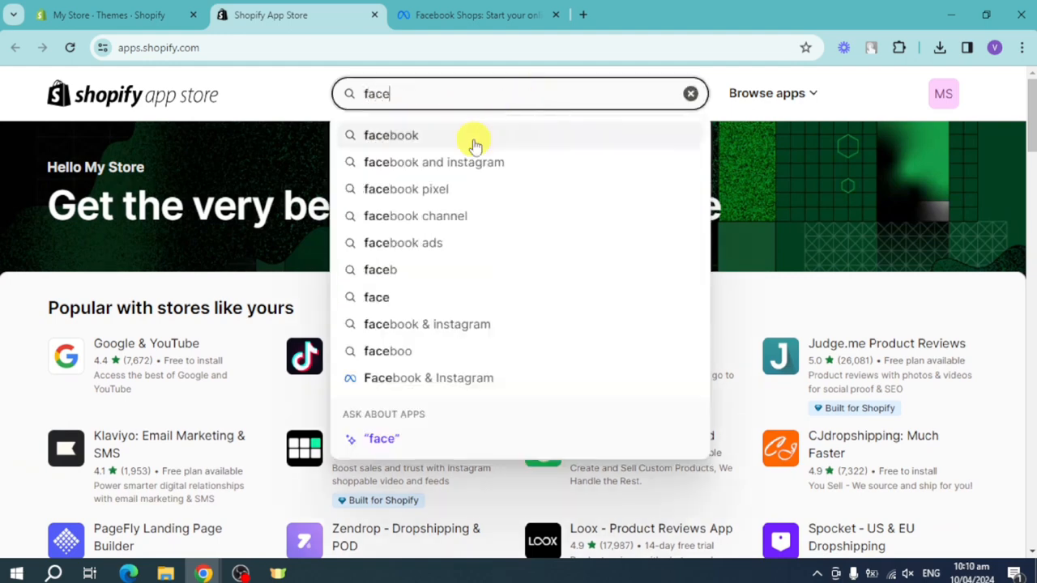
key(Return)
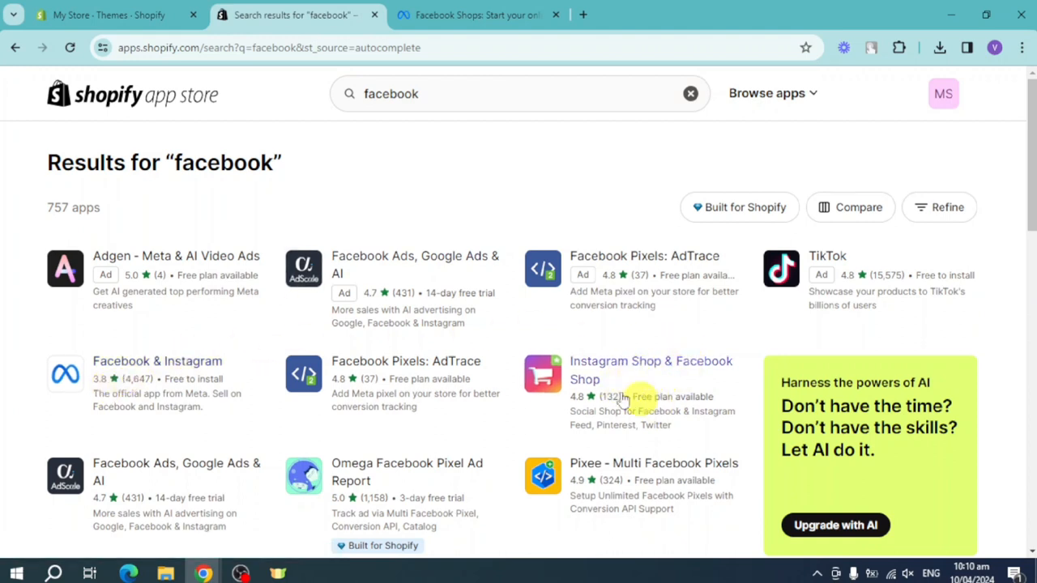
Install Meta's Facebook & Instagram app on the store and approve its requested data access
click(173, 374)
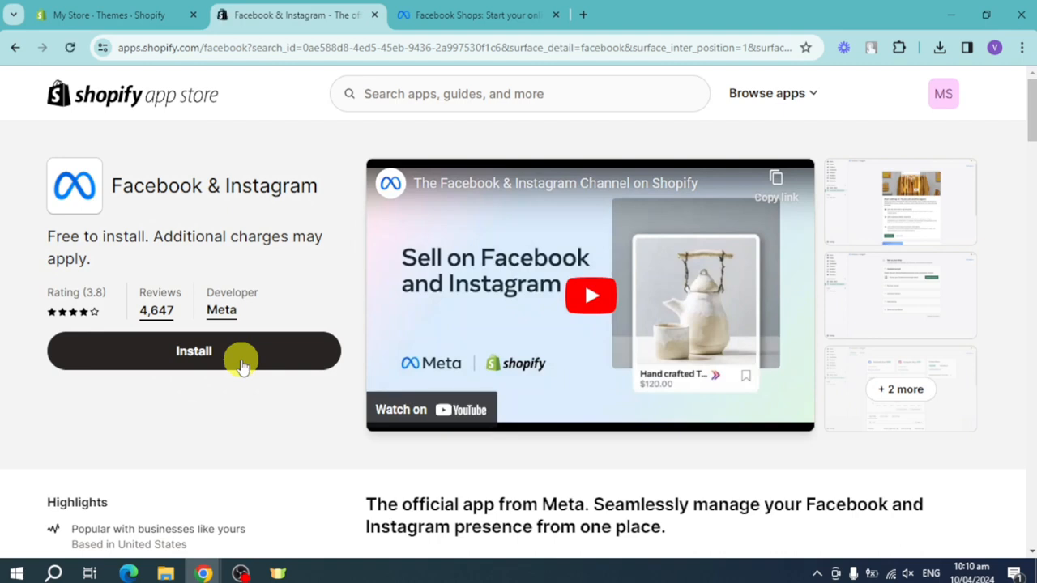
click(241, 366)
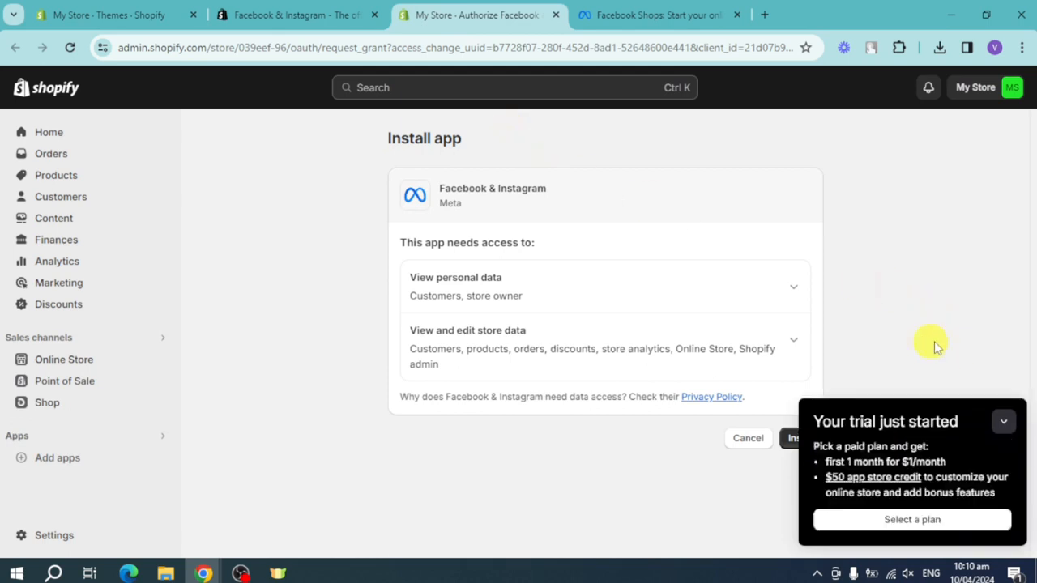
click(1004, 418)
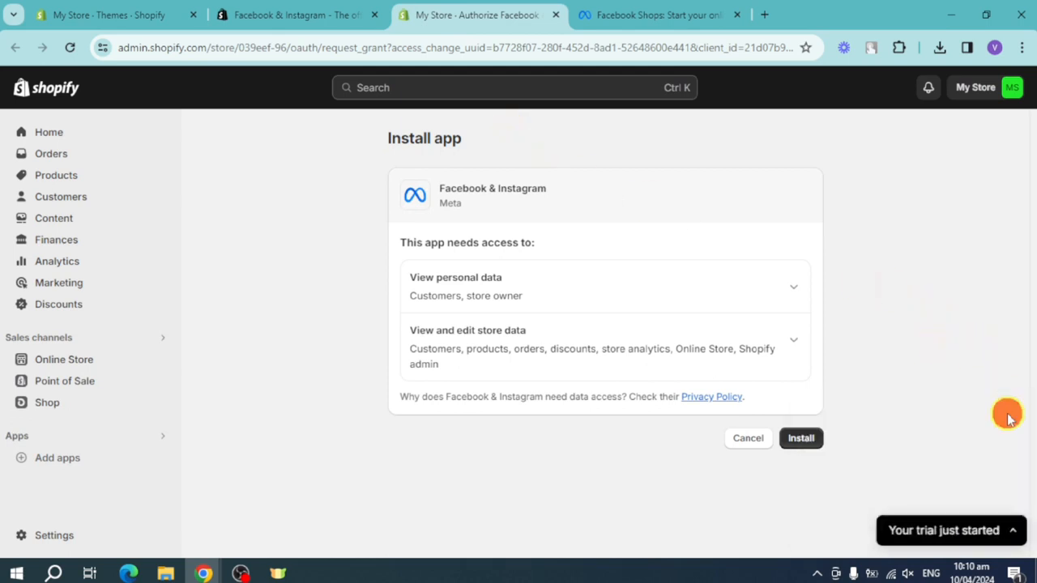
click(810, 438)
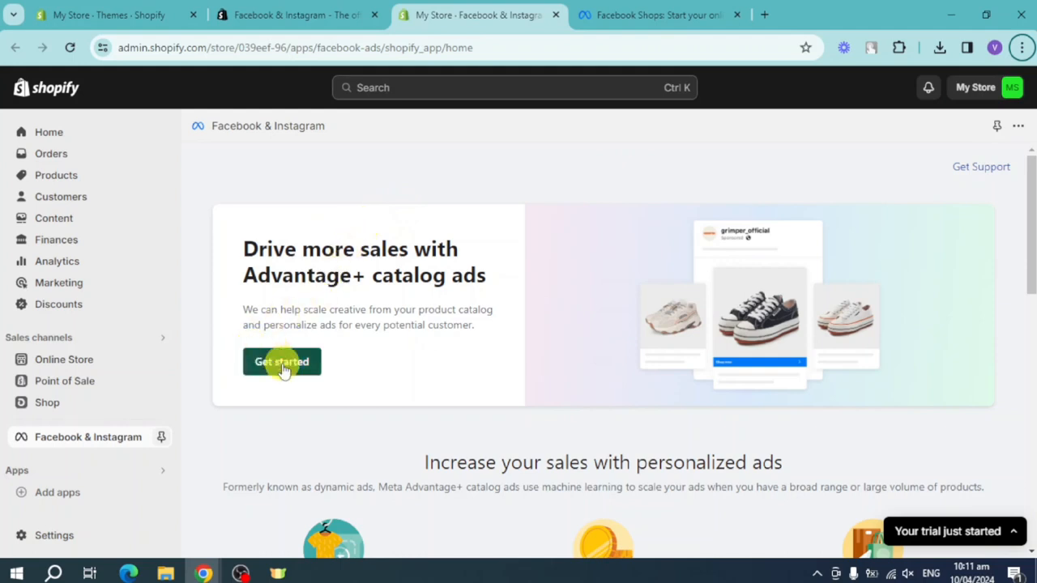
Look over the product comparison on the Facebook & Instagram app page and start the Advantage+ catalog ads setup
scroll(340, 366, down, 2)
scroll(628, 344, down, 3)
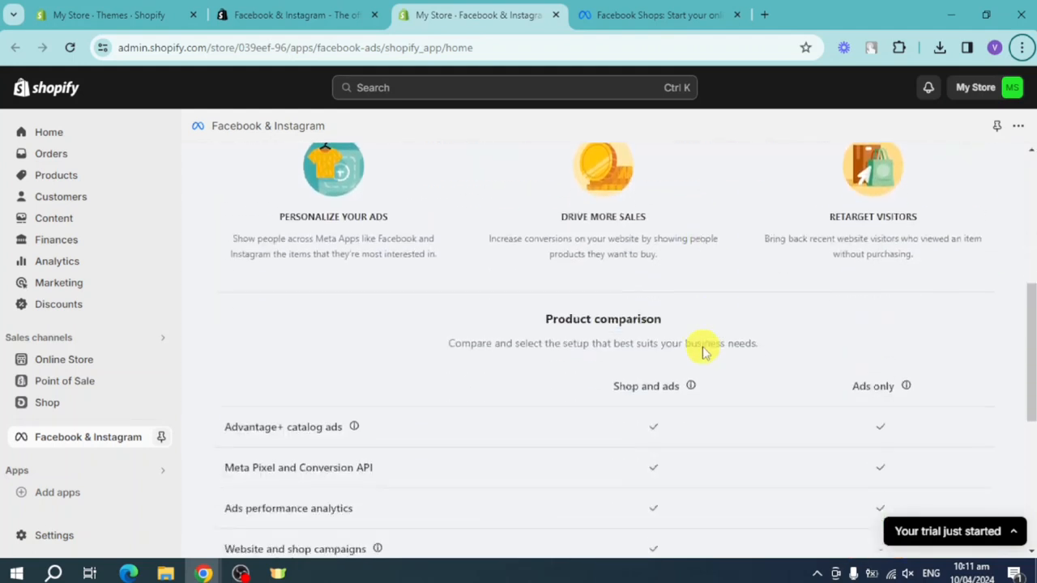
scroll(701, 350, down, 2)
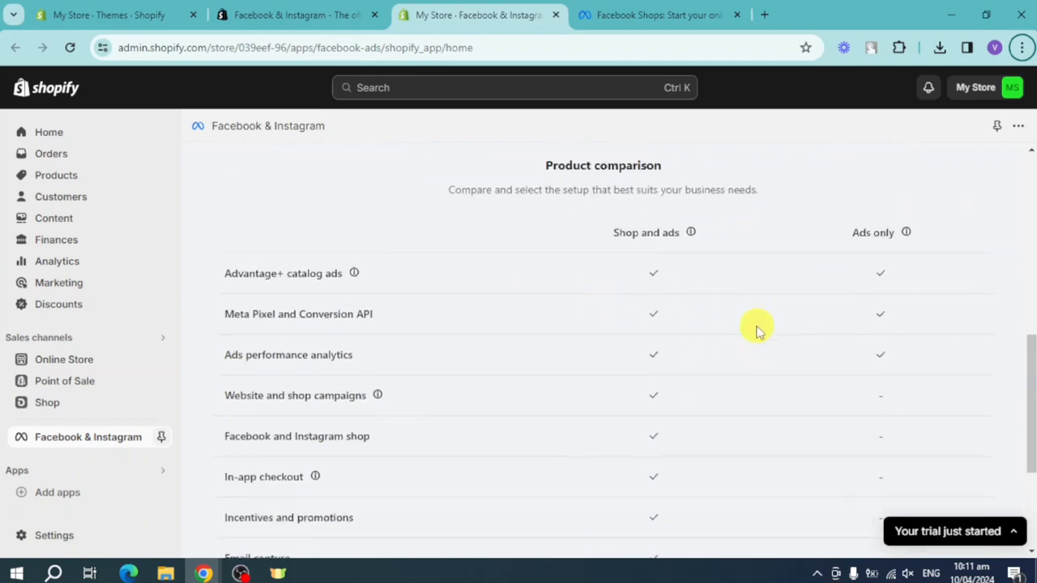
scroll(691, 332, up, 8)
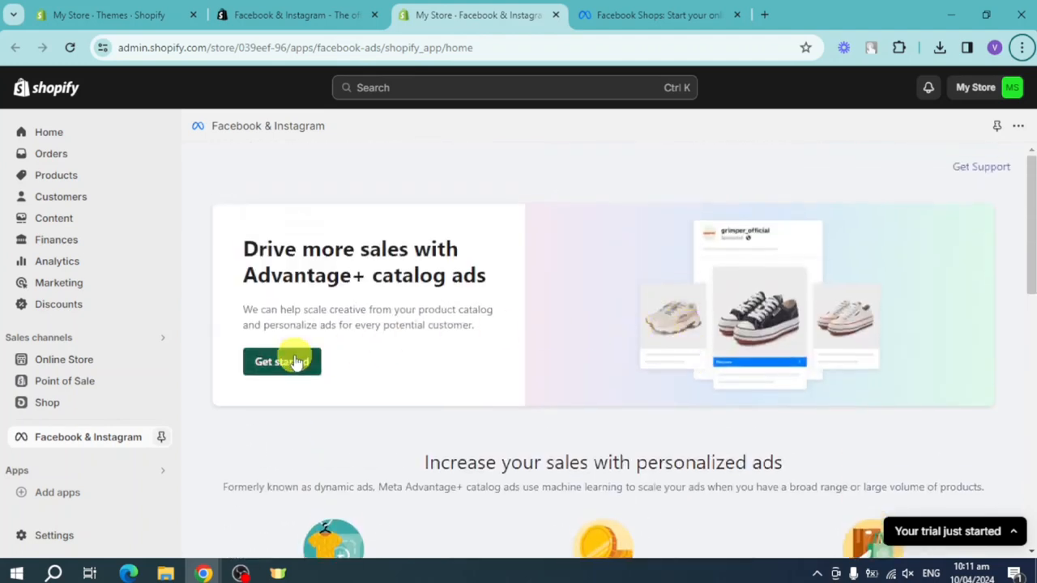
click(282, 362)
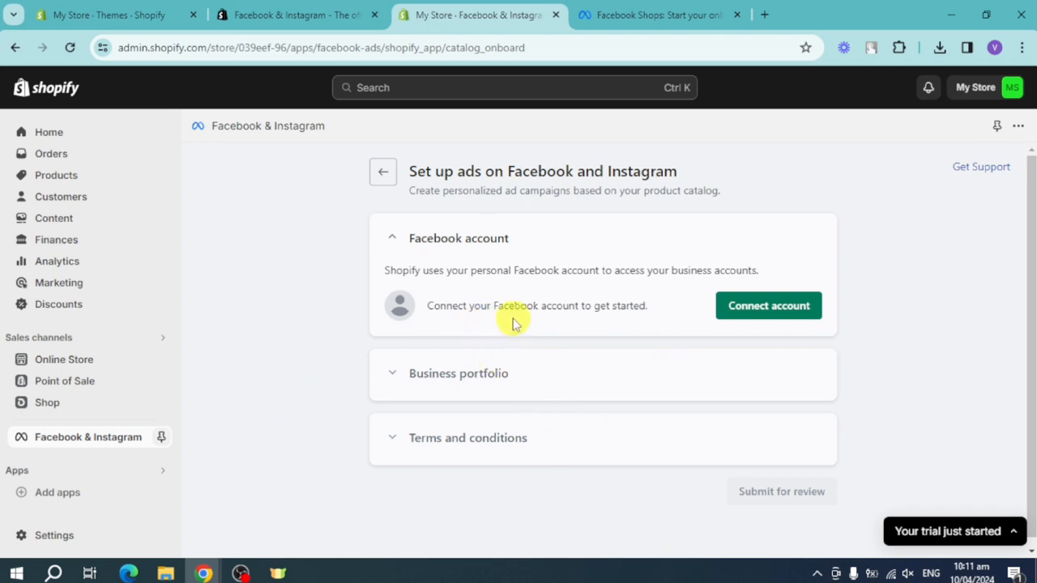
Connect the Facebook account and the business portfolio created on Apr 3, 2024
click(760, 305)
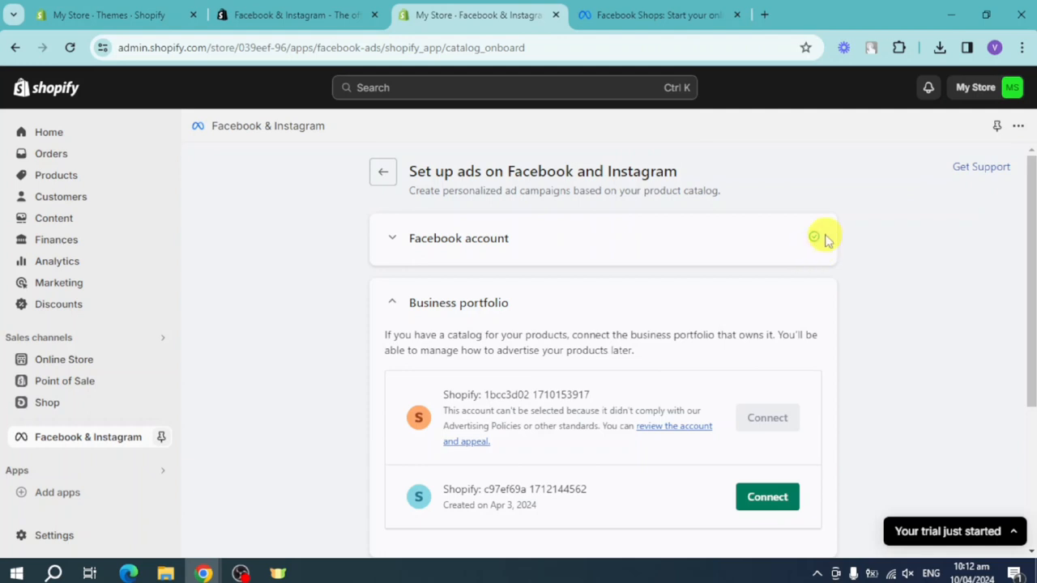
scroll(428, 248, down, 1)
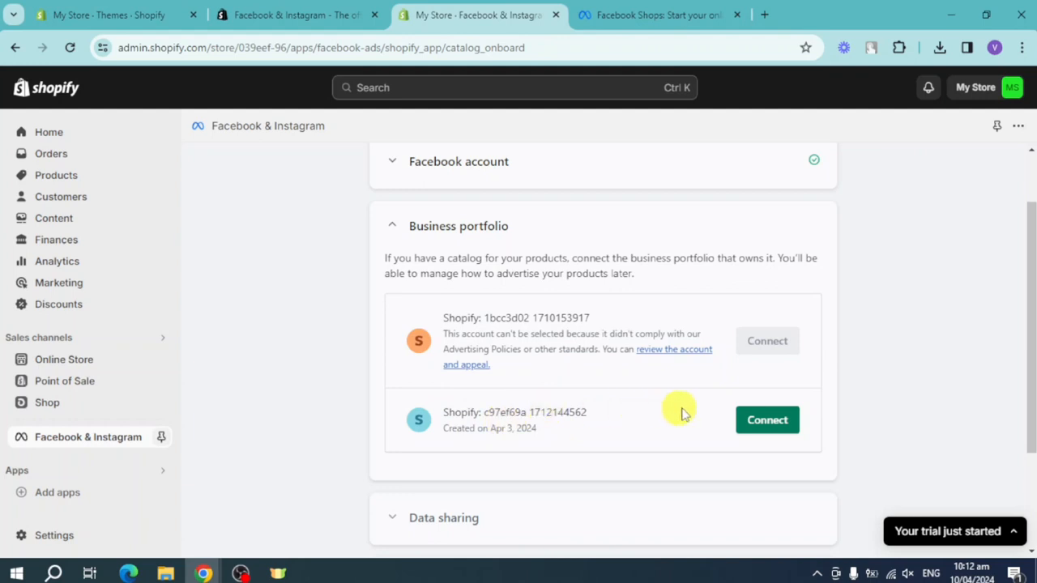
click(750, 421)
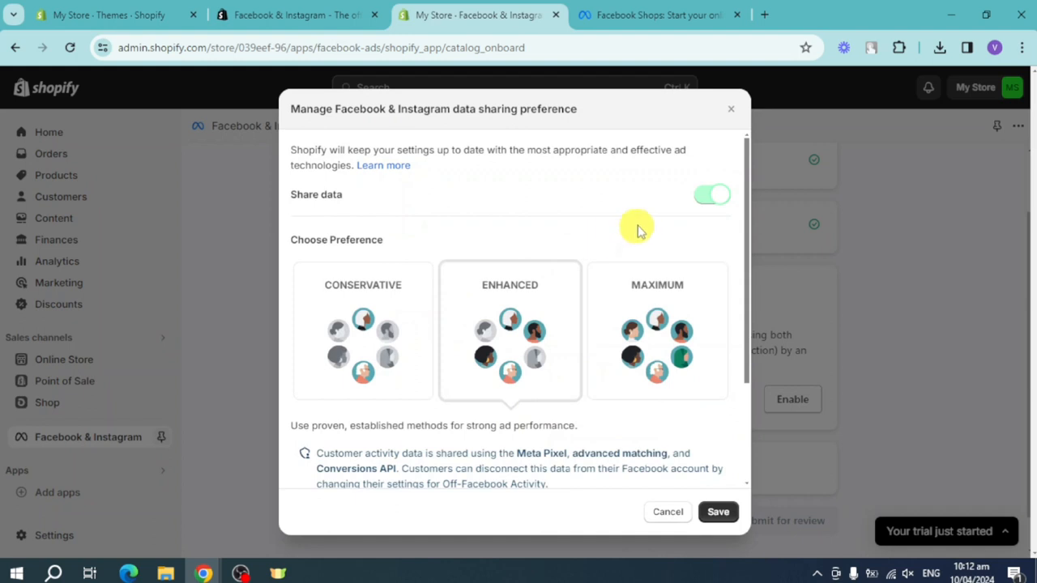
Keep customer data sharing switched on, choose the Maximum preference and save it
click(703, 204)
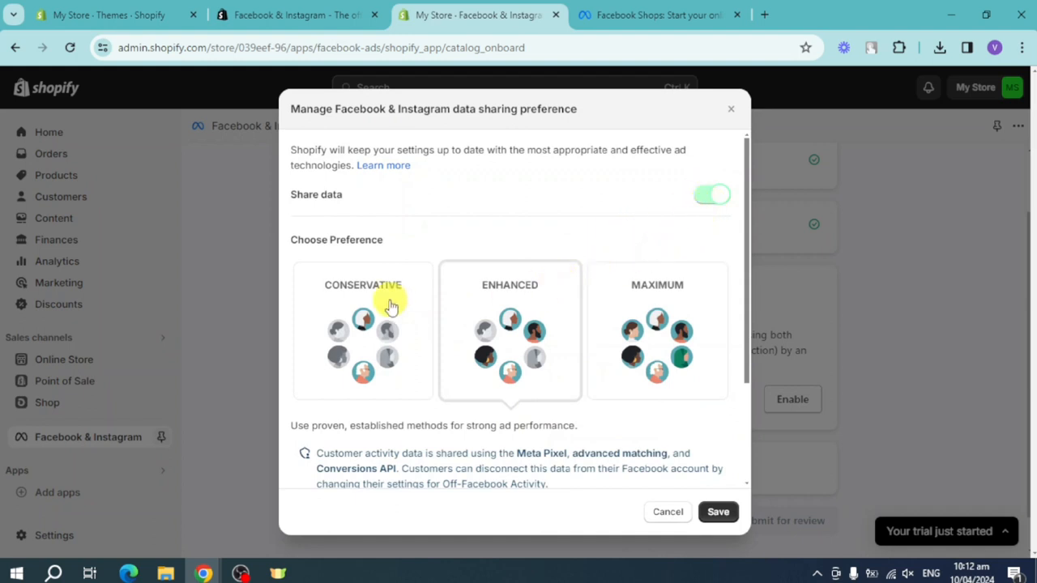
click(679, 367)
scroll(607, 369, down, 3)
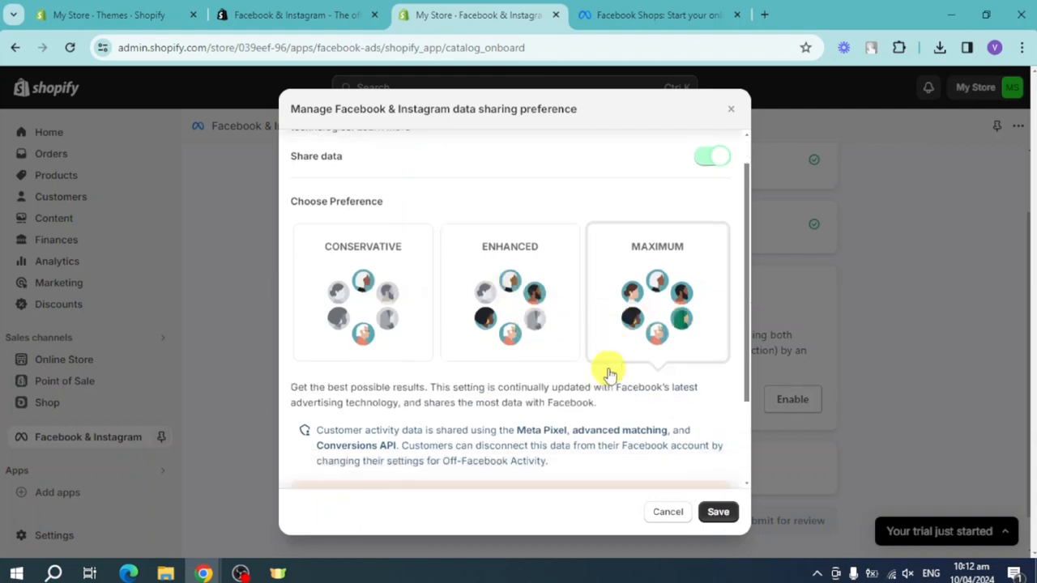
click(718, 508)
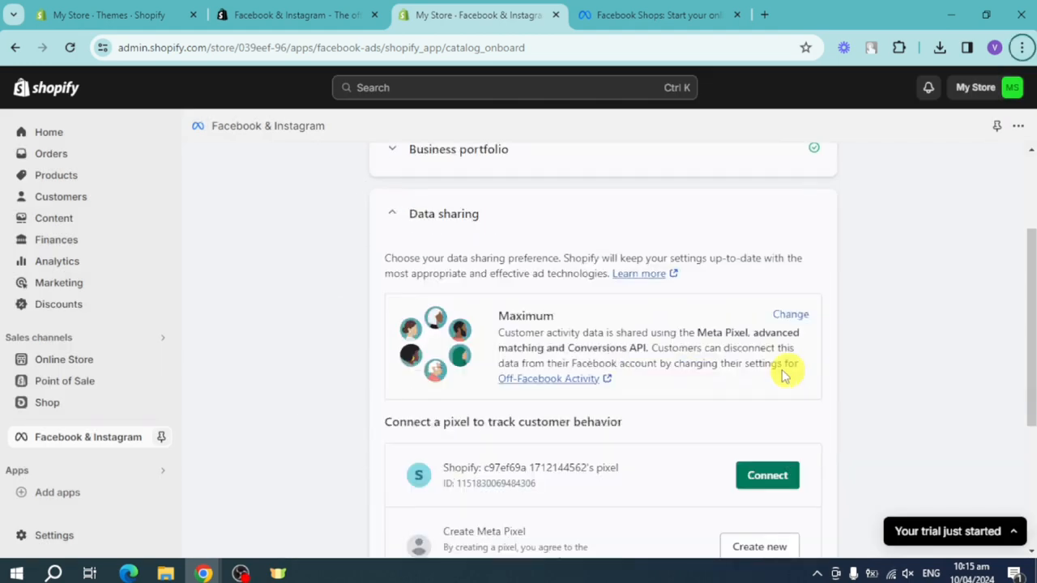
Choose to create a new Meta Pixel for tracking customer behavior and confirm the data sharing section
scroll(551, 315, down, 1)
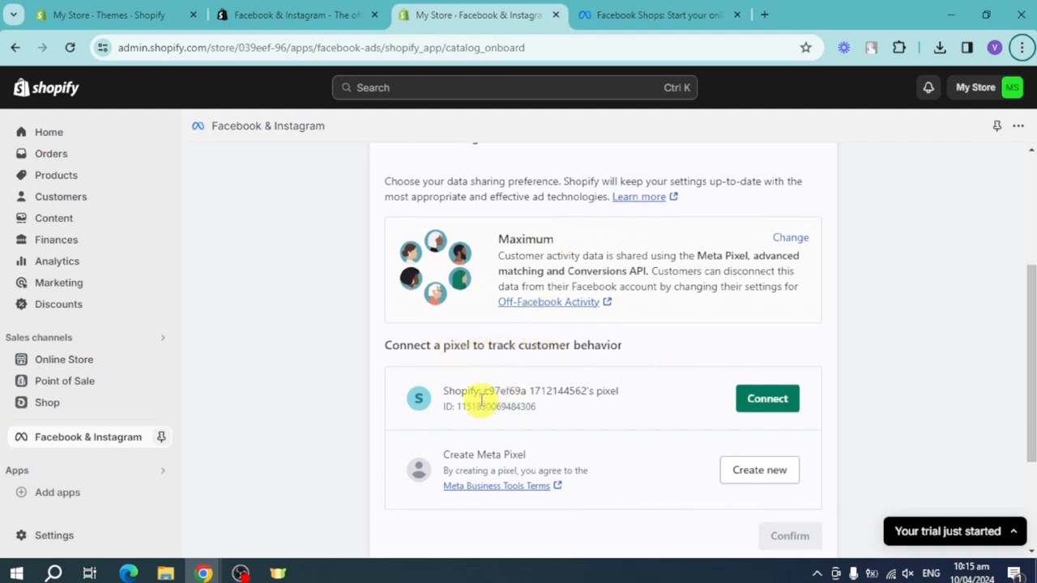
scroll(567, 381, down, 1)
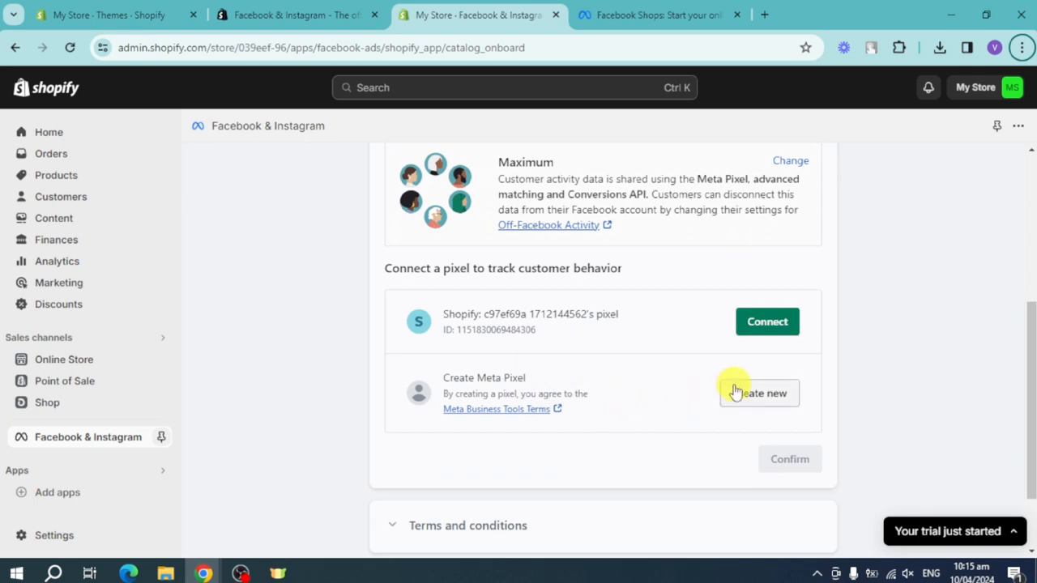
click(775, 397)
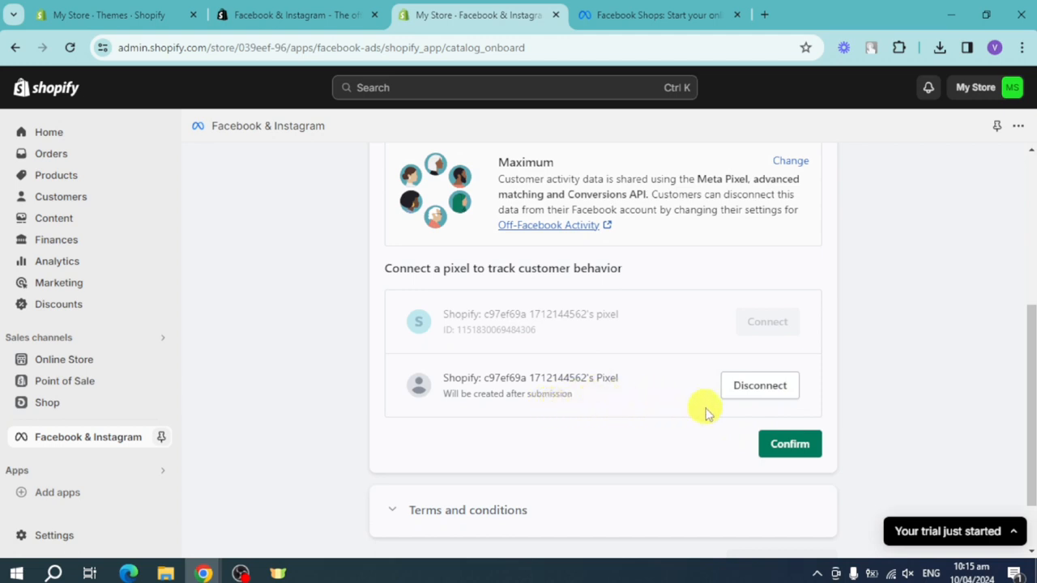
click(778, 445)
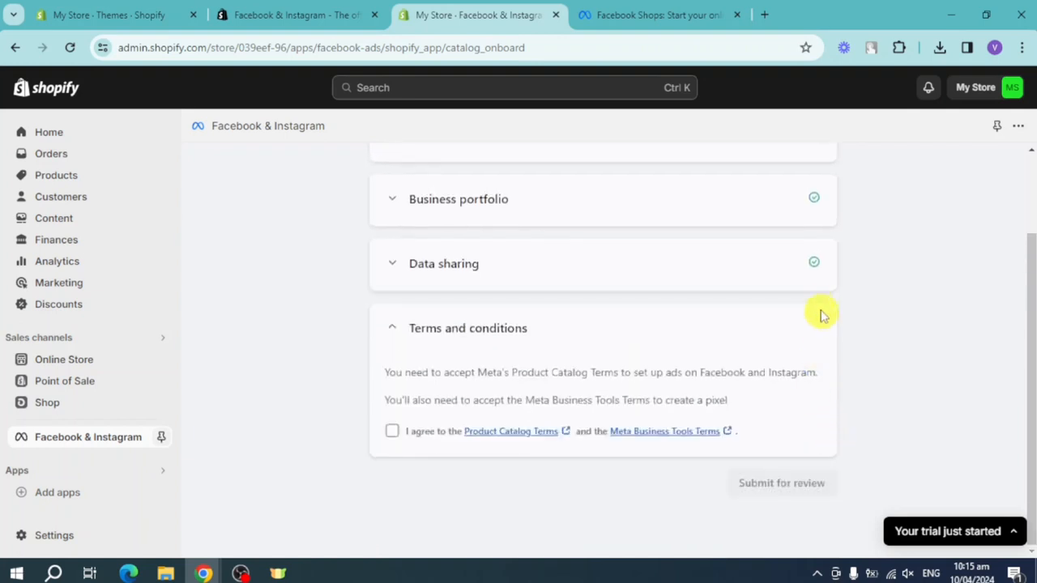
Agree to the Product Catalog Terms and Meta Business Tools Terms and submit the ads setup for review
scroll(785, 372, up, 1)
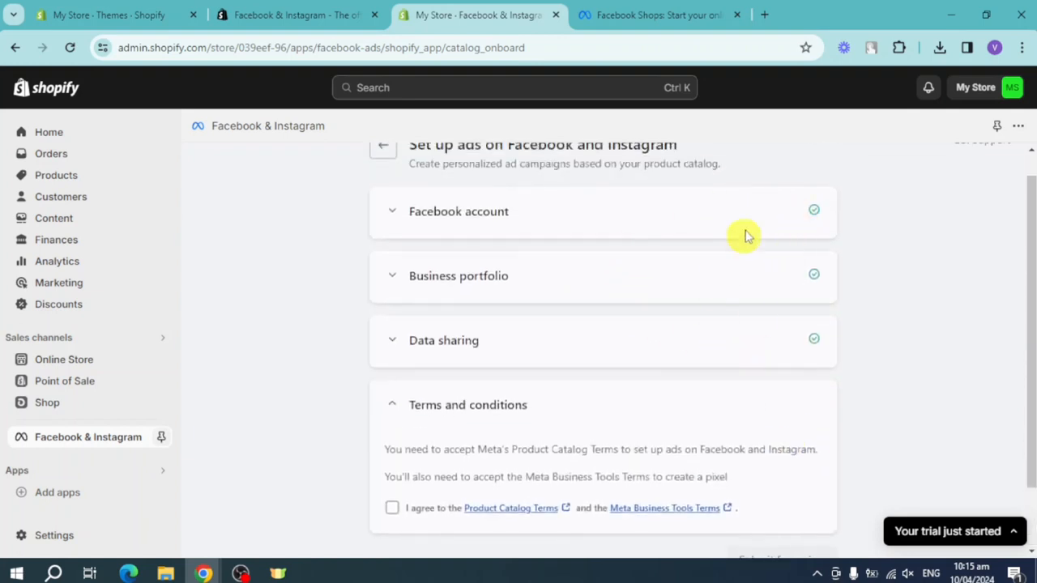
click(393, 512)
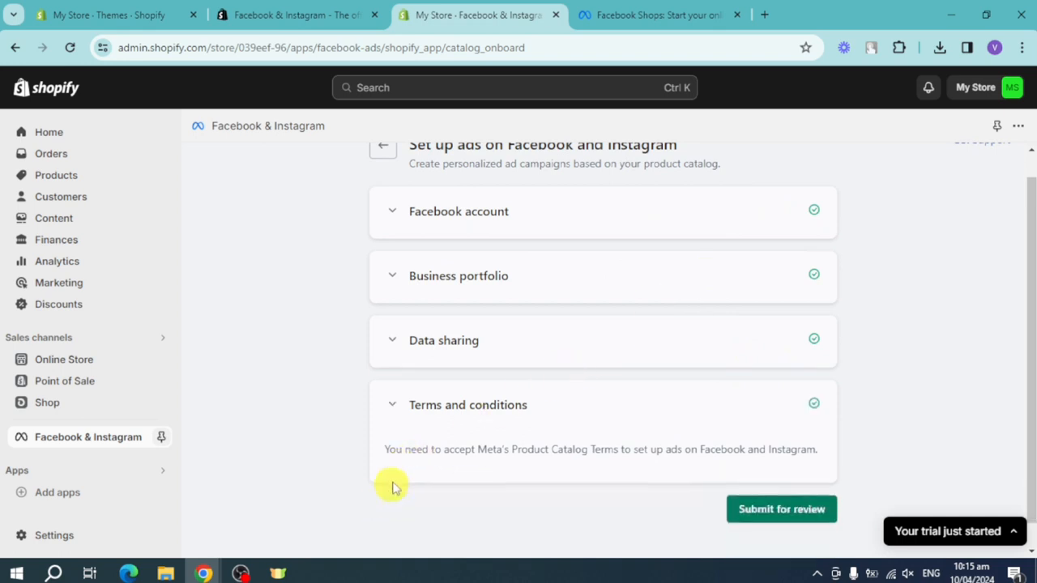
click(778, 489)
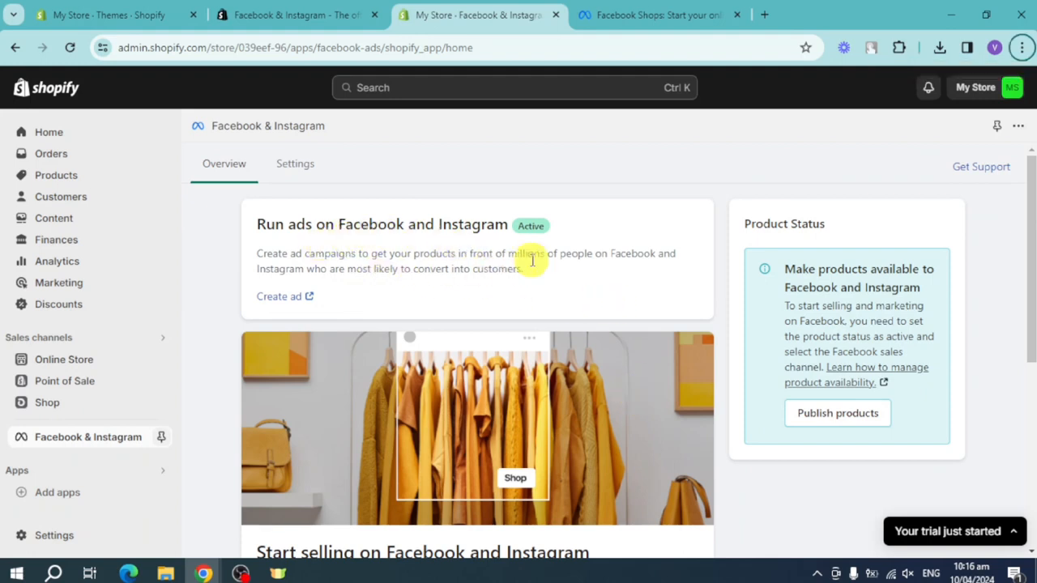
Start the shop setup for selling on Facebook and Instagram
scroll(530, 259, down, 3)
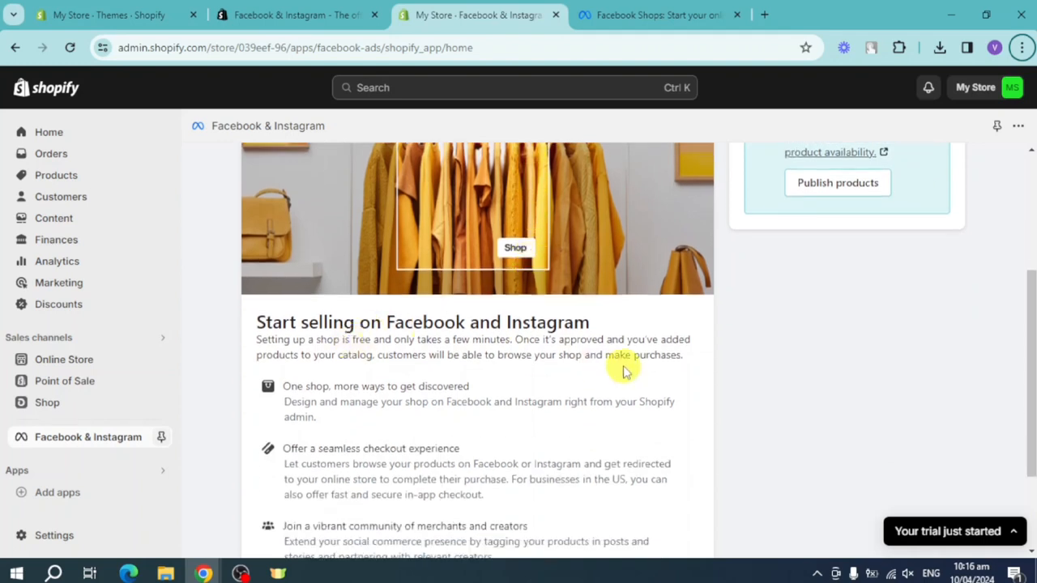
scroll(623, 371, down, 2)
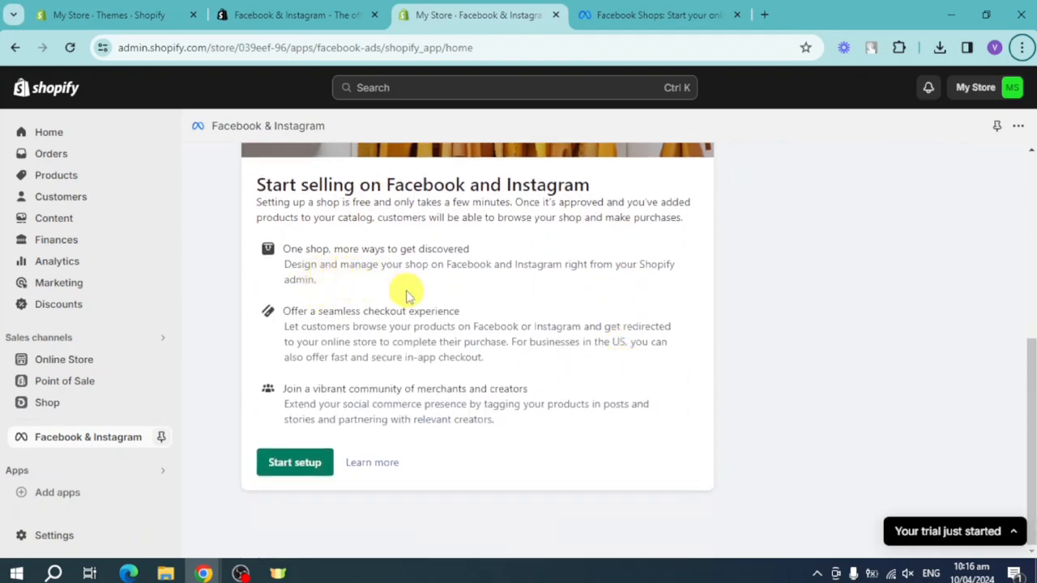
click(287, 467)
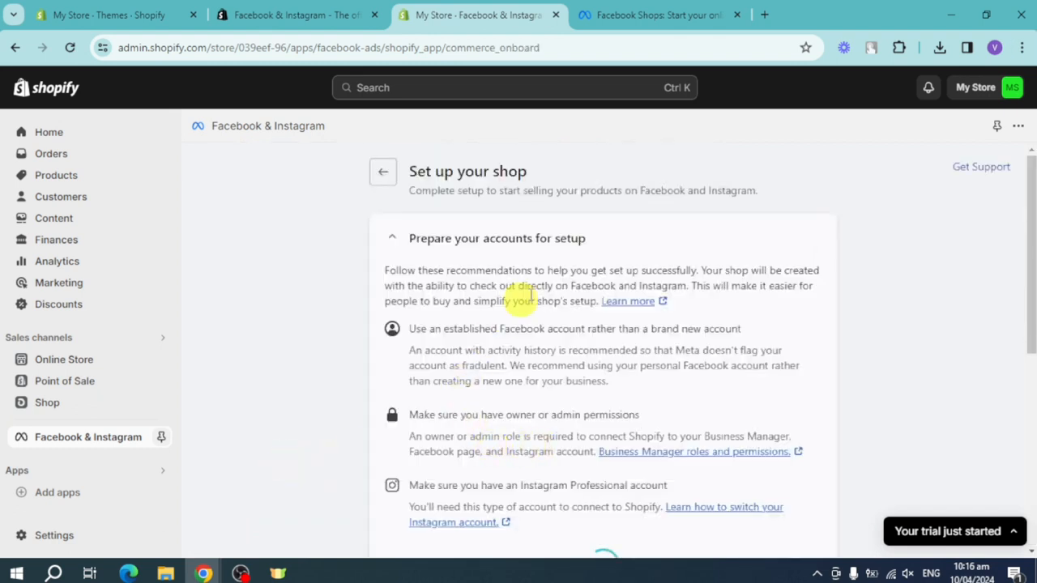
Open the payment settings from the account preparation section and activate Shopify Payments
scroll(589, 275, down, 1)
scroll(589, 280, down, 2)
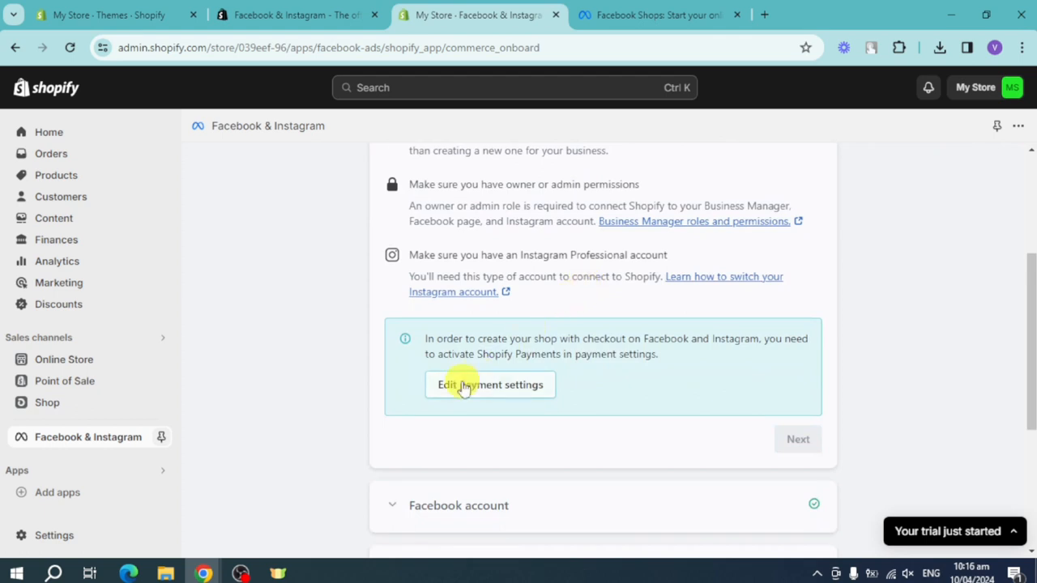
click(496, 388)
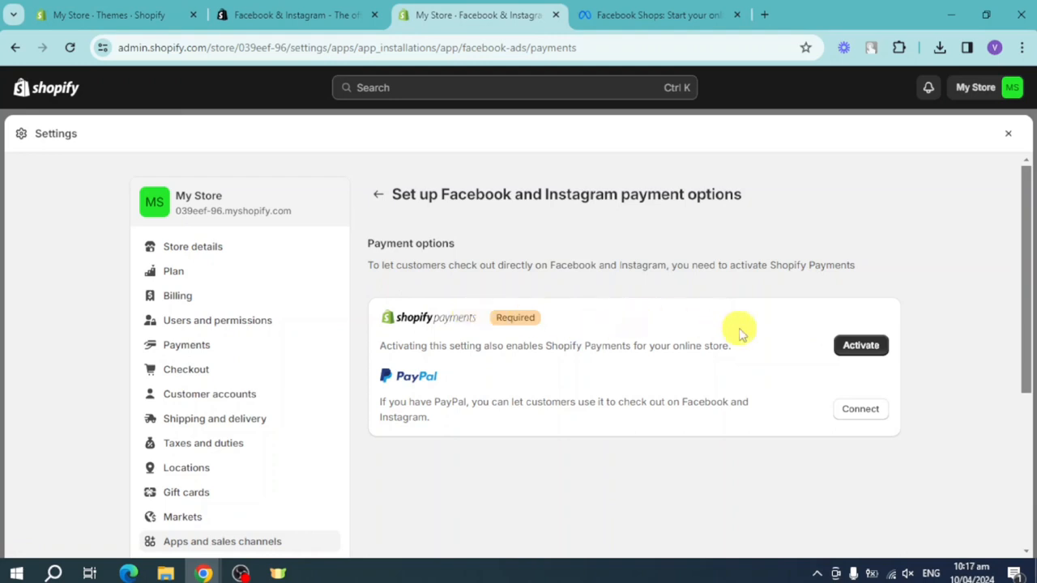
click(858, 354)
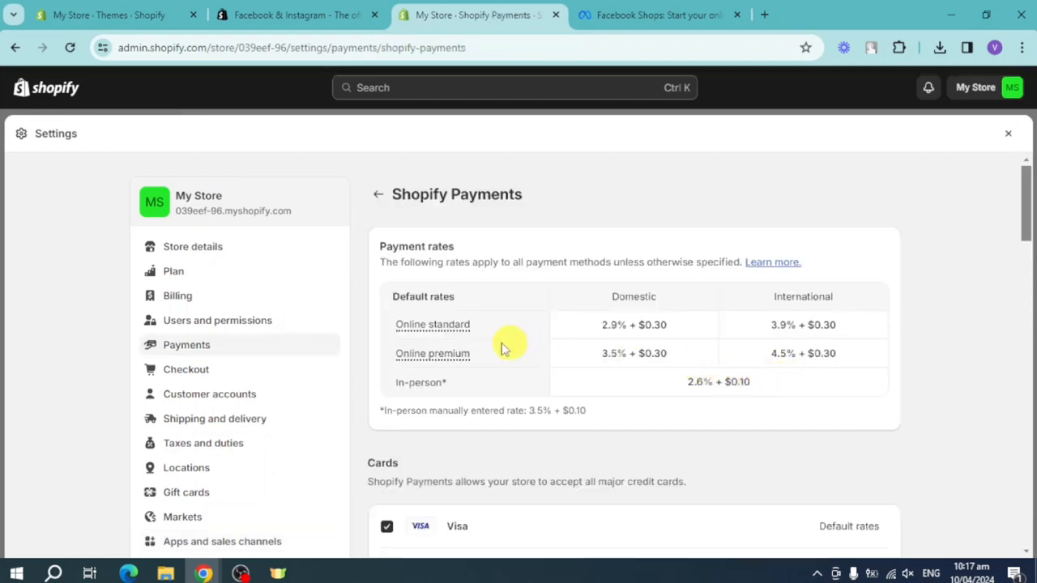
Review the Shopify Payments settings, from rates, cards and wallets to payouts, fraud prevention, customer billing statement and test mode
scroll(505, 322, down, 2)
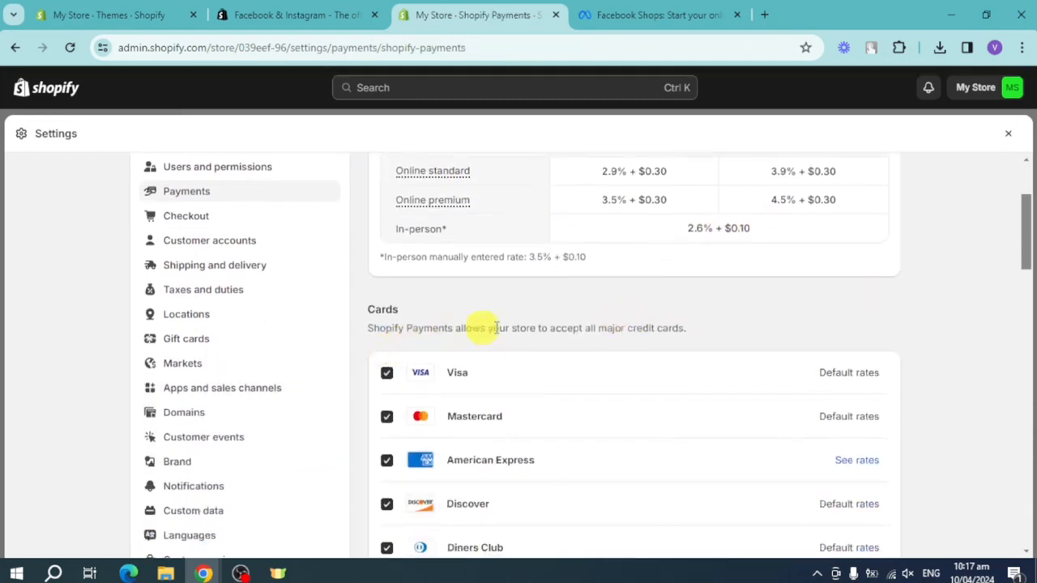
scroll(478, 327, down, 2)
scroll(437, 337, down, 8)
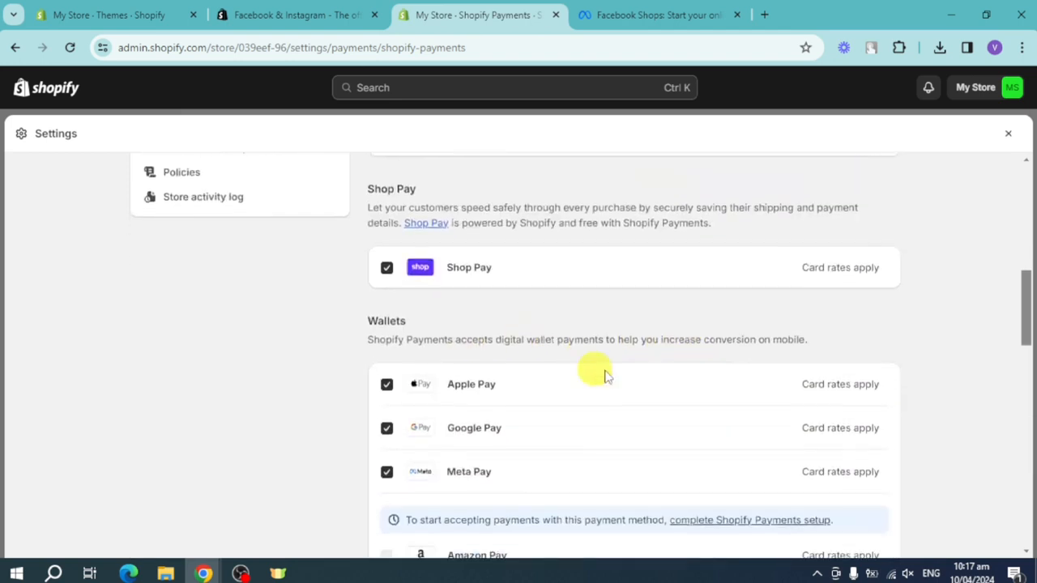
scroll(567, 373, down, 2)
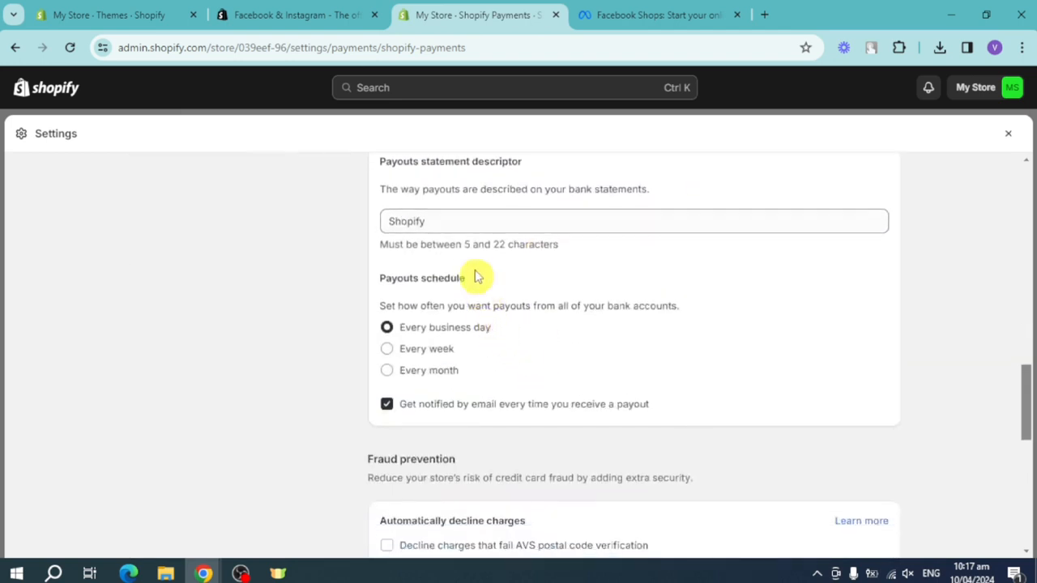
scroll(569, 250, down, 2)
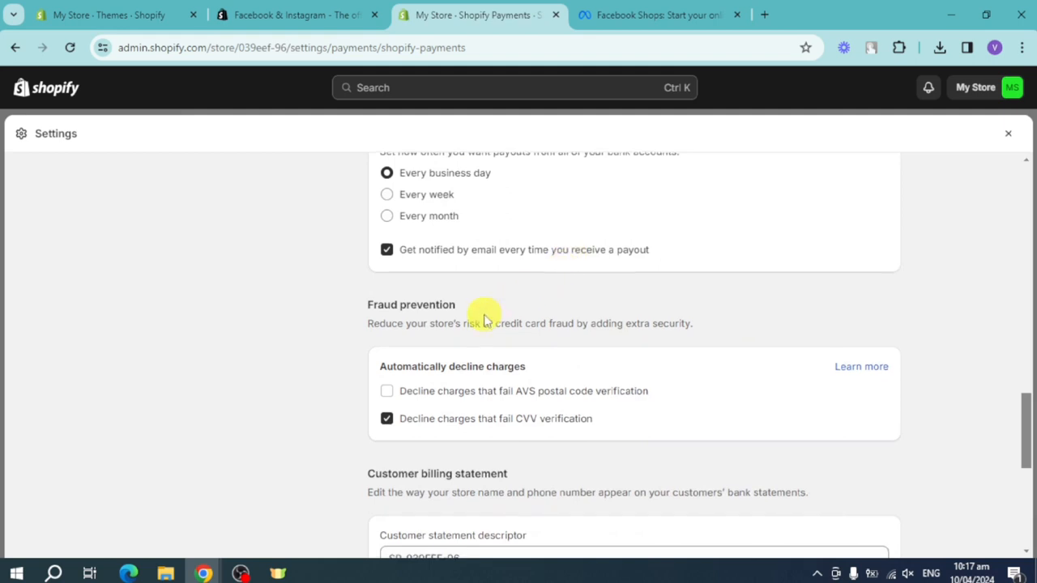
scroll(477, 321, down, 1)
scroll(648, 340, down, 3)
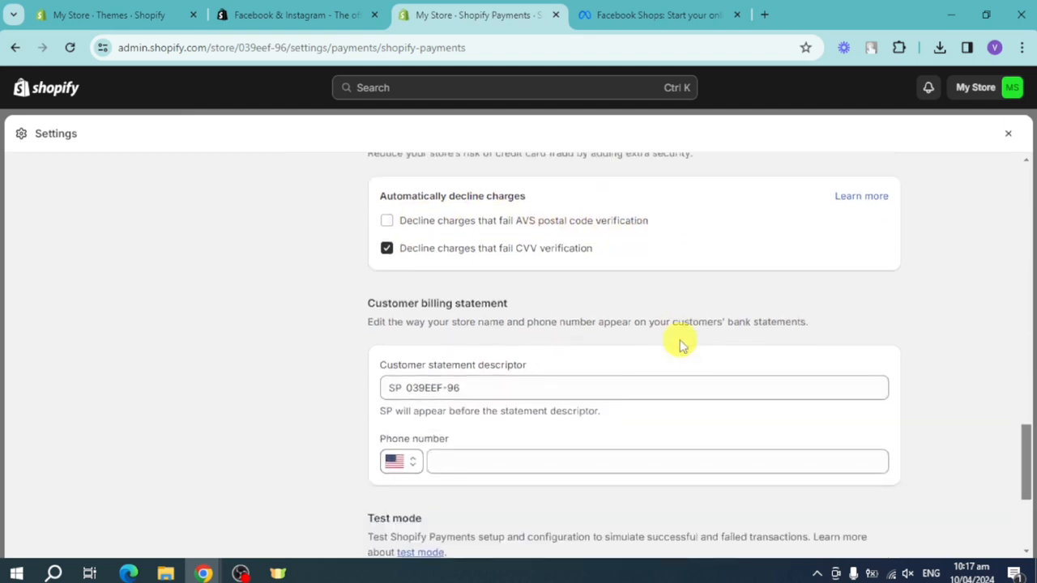
click(504, 329)
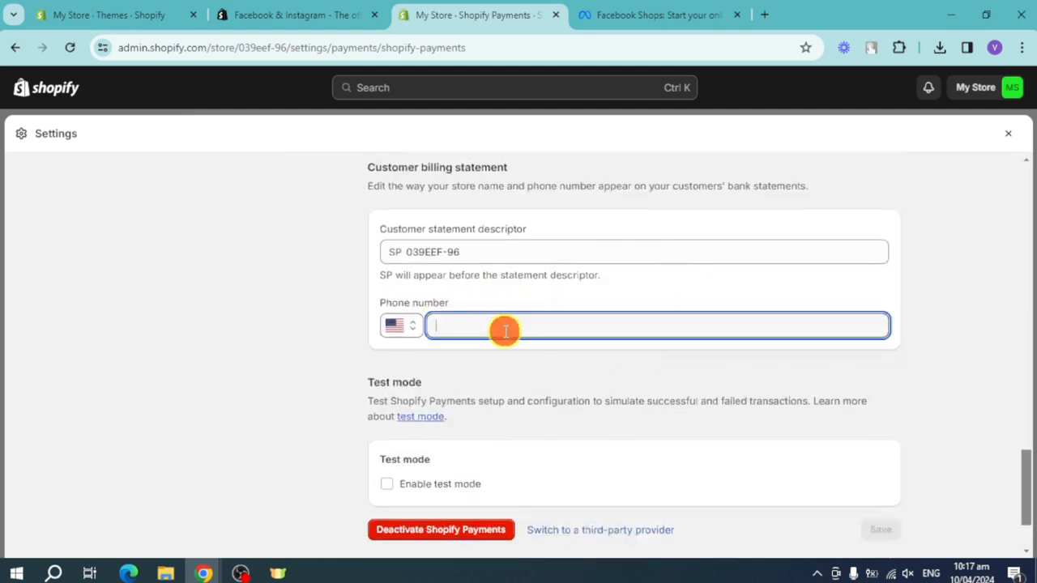
scroll(494, 340, down, 1)
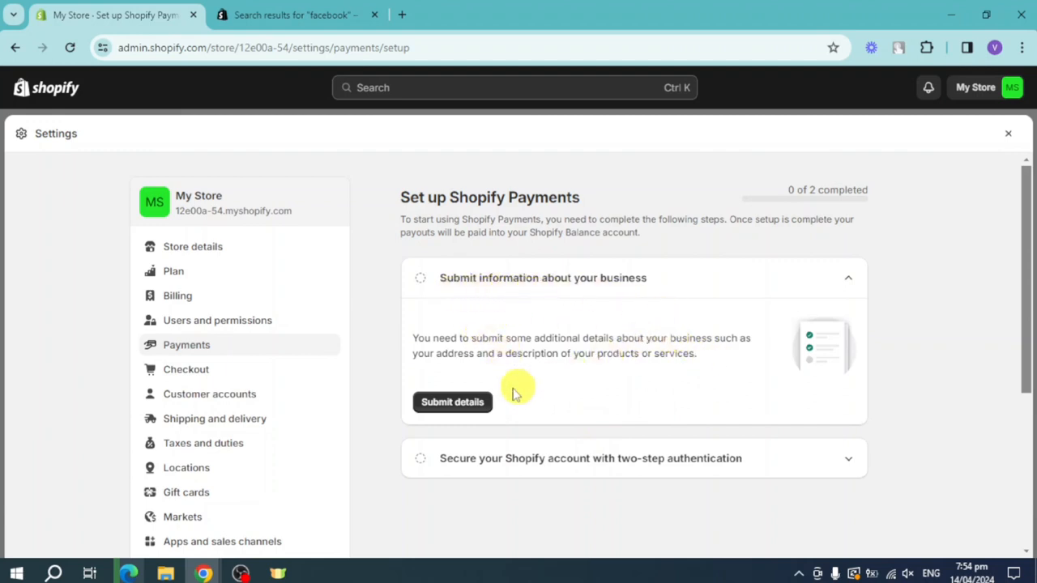
Open the business information form for Shopify Payments and set the business type to Individual/sole proprietor
click(452, 403)
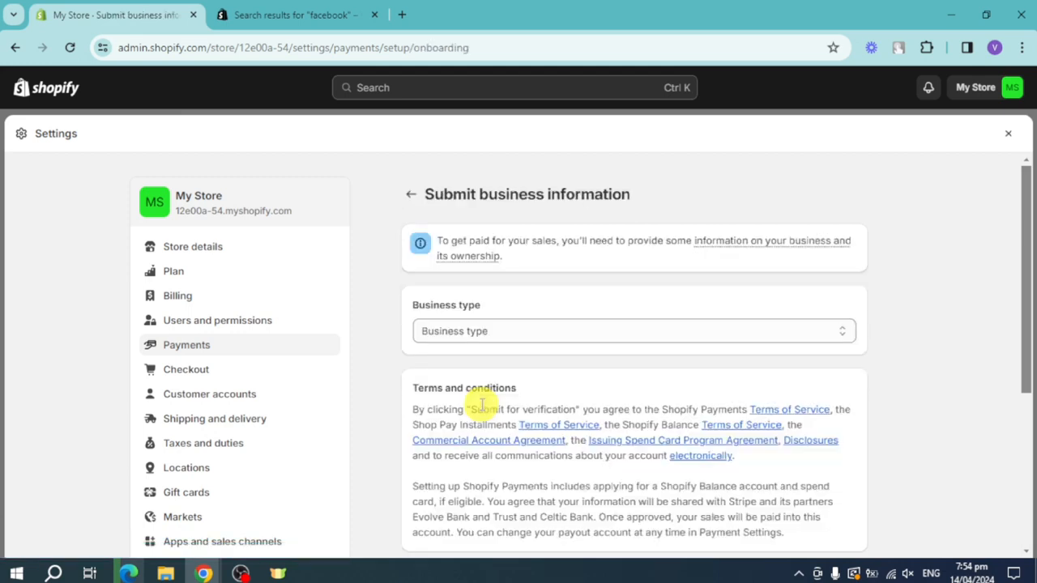
click(525, 337)
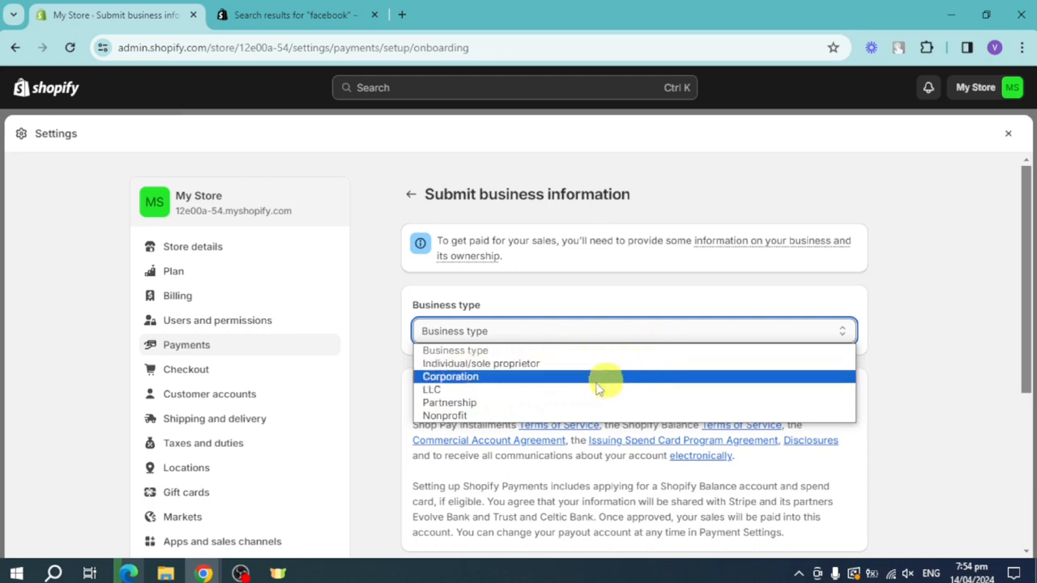
click(530, 366)
scroll(693, 381, down, 1)
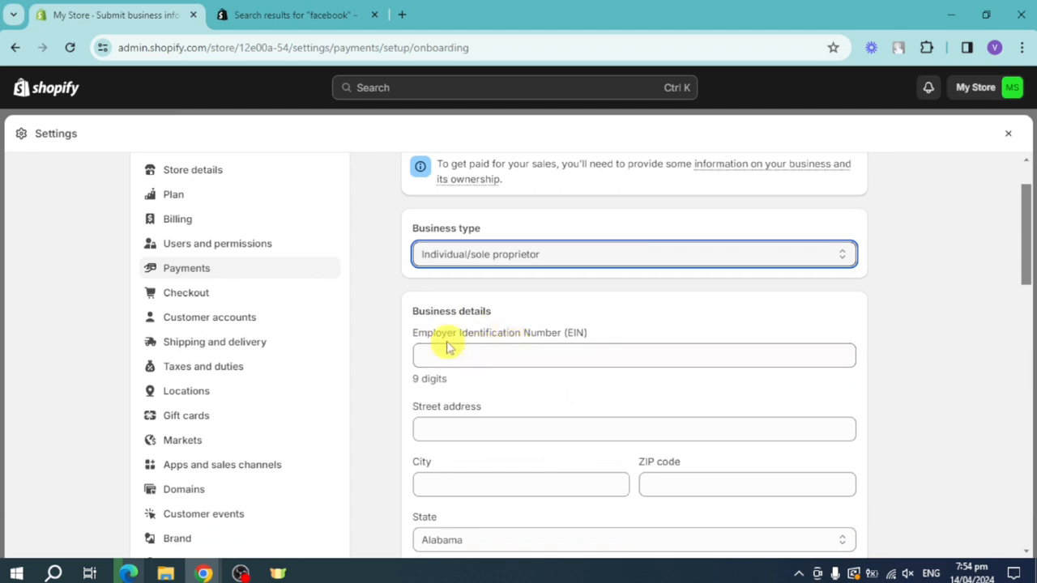
Examine the business details fields and the available State options without changing the state
scroll(624, 385, down, 1)
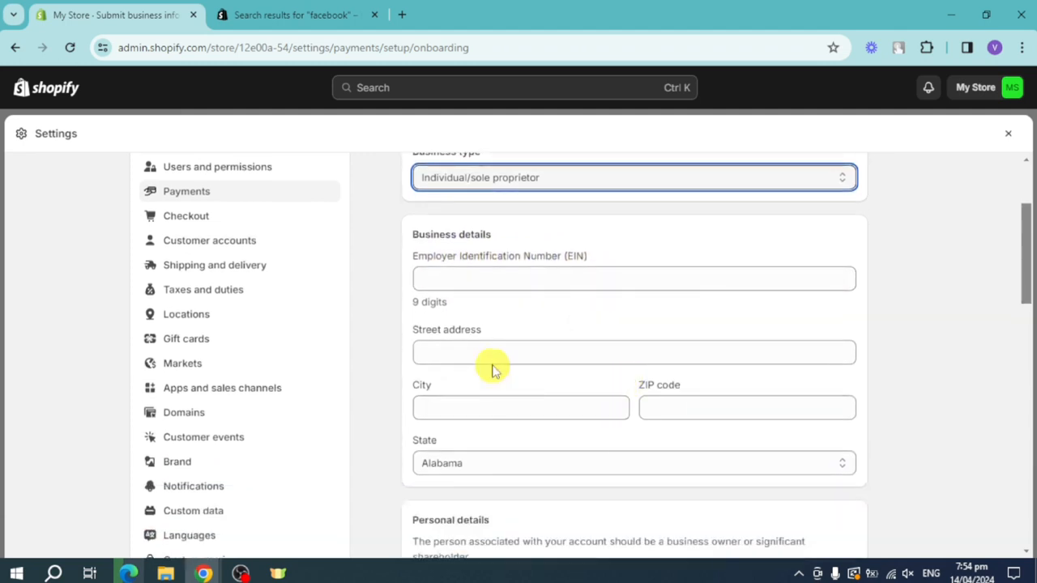
scroll(537, 370, up, 1)
scroll(624, 401, down, 1)
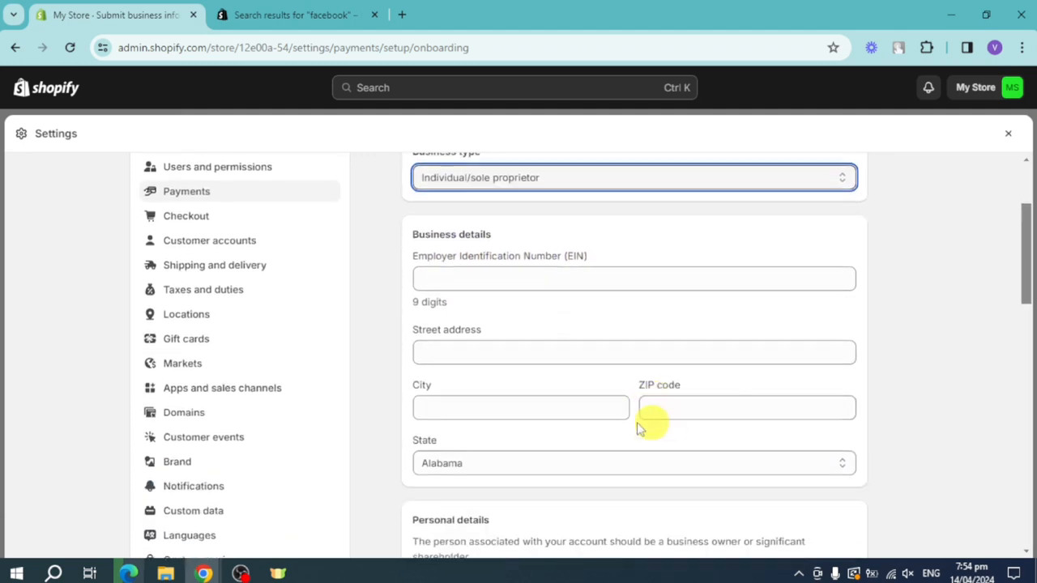
scroll(615, 405, down, 1)
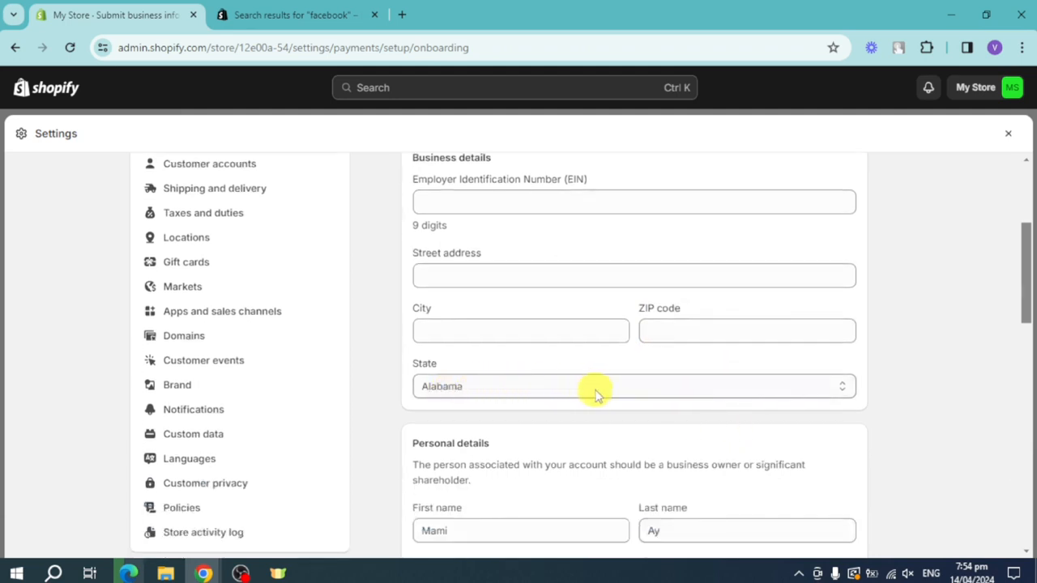
click(548, 389)
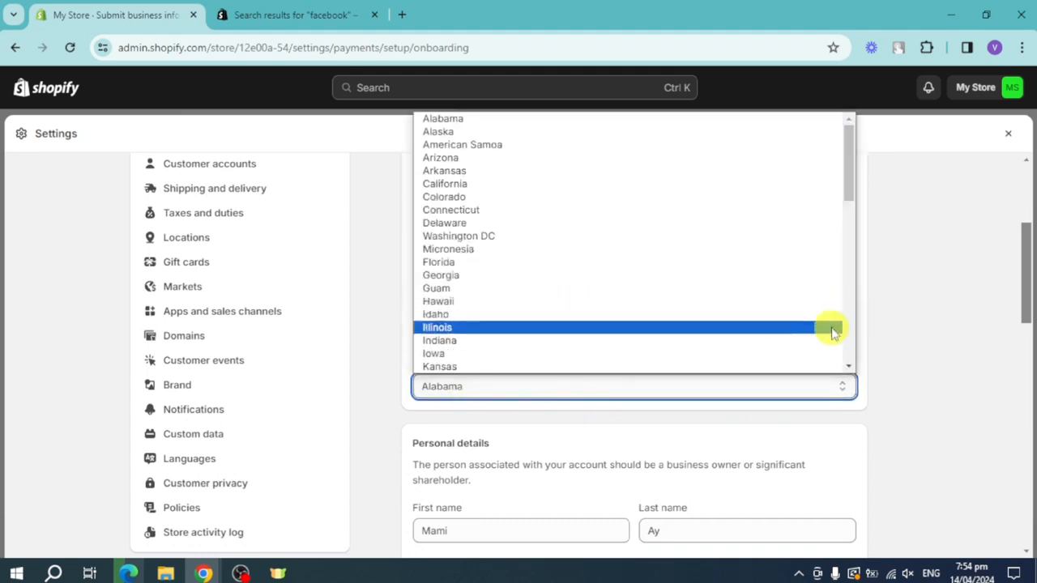
click(917, 338)
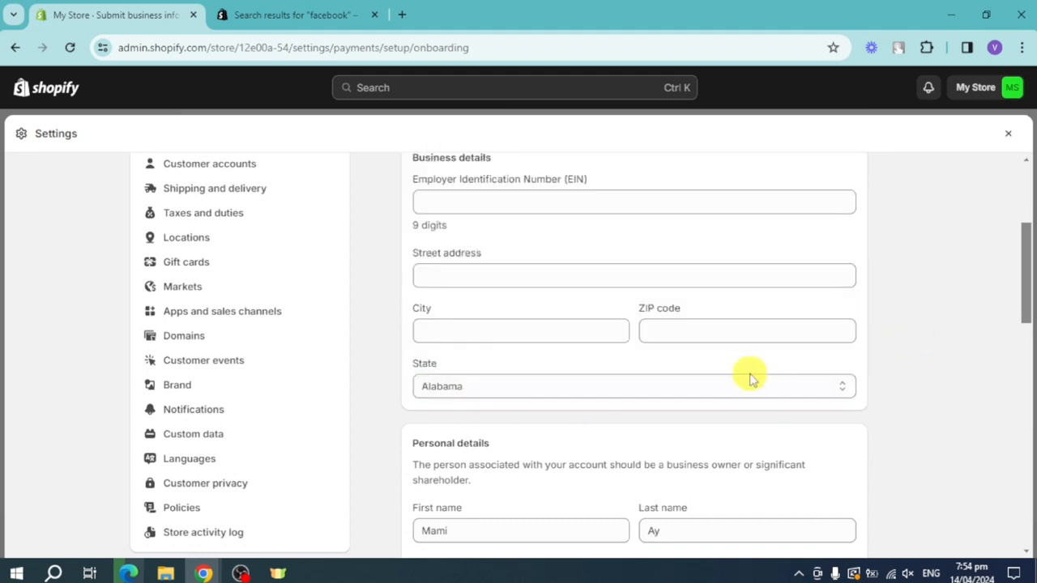
Go past the personal details and set the business category to Retail in the product details
scroll(750, 376, down, 5)
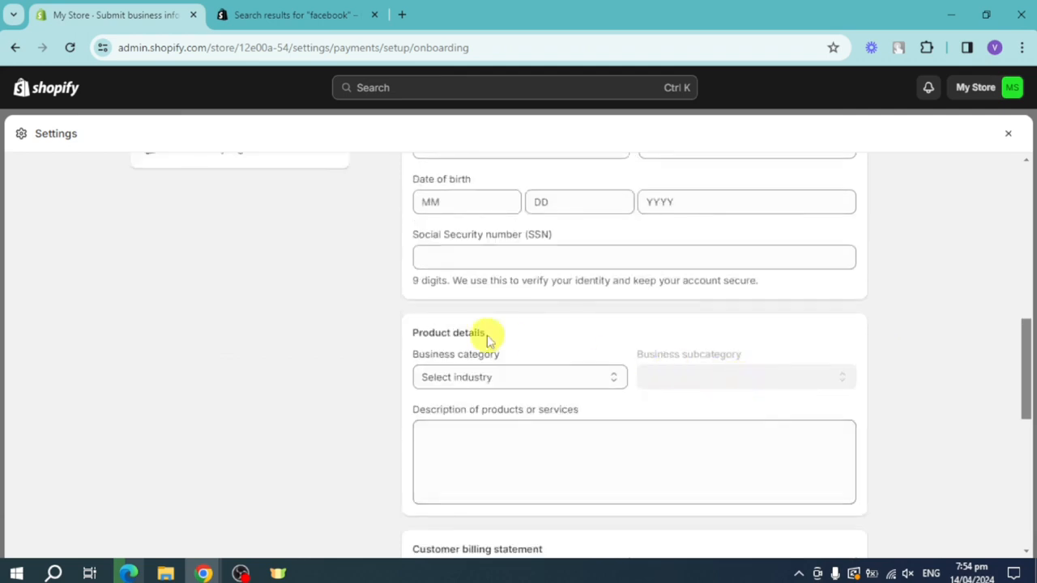
scroll(486, 337, up, 1)
scroll(486, 336, down, 1)
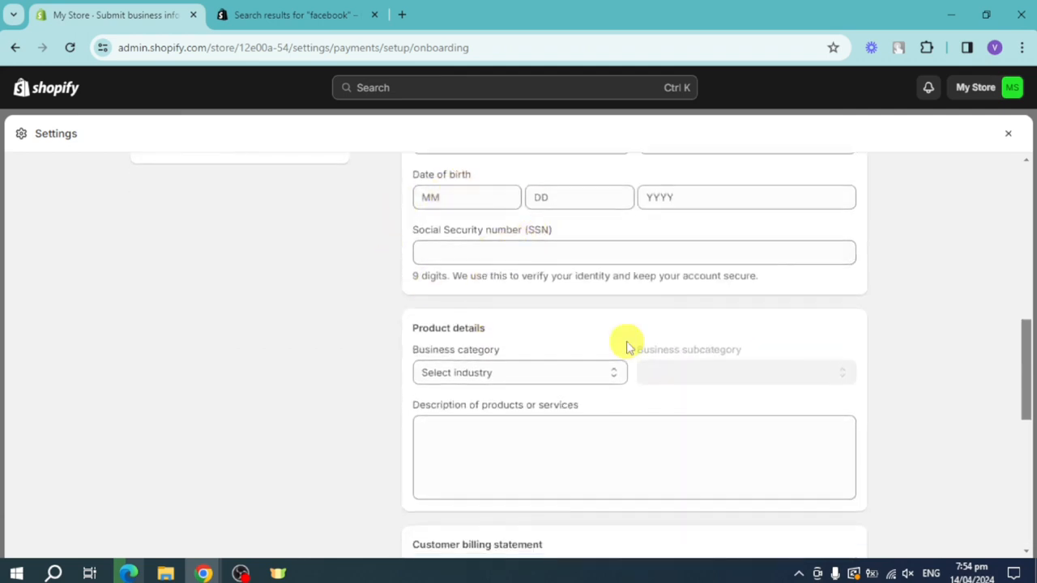
scroll(486, 331, down, 1)
click(546, 300)
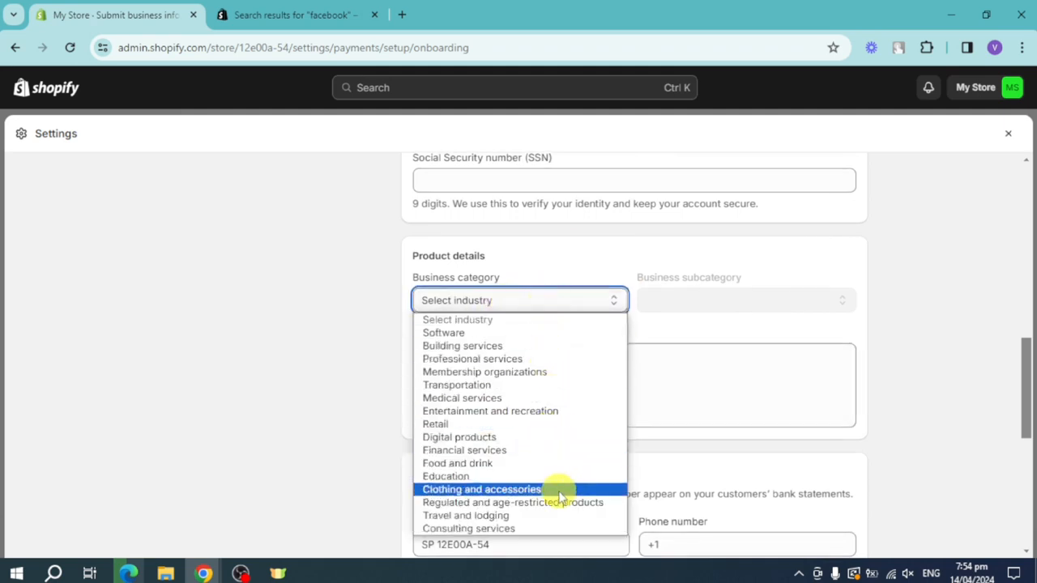
click(496, 424)
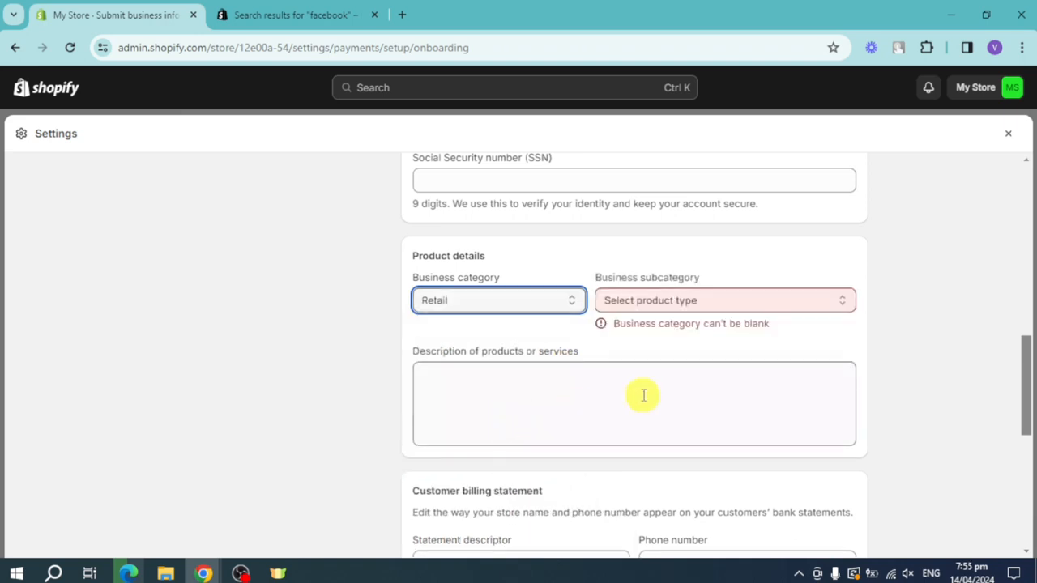
Browse the business subcategory options for Retail and close the list without choosing one
click(768, 300)
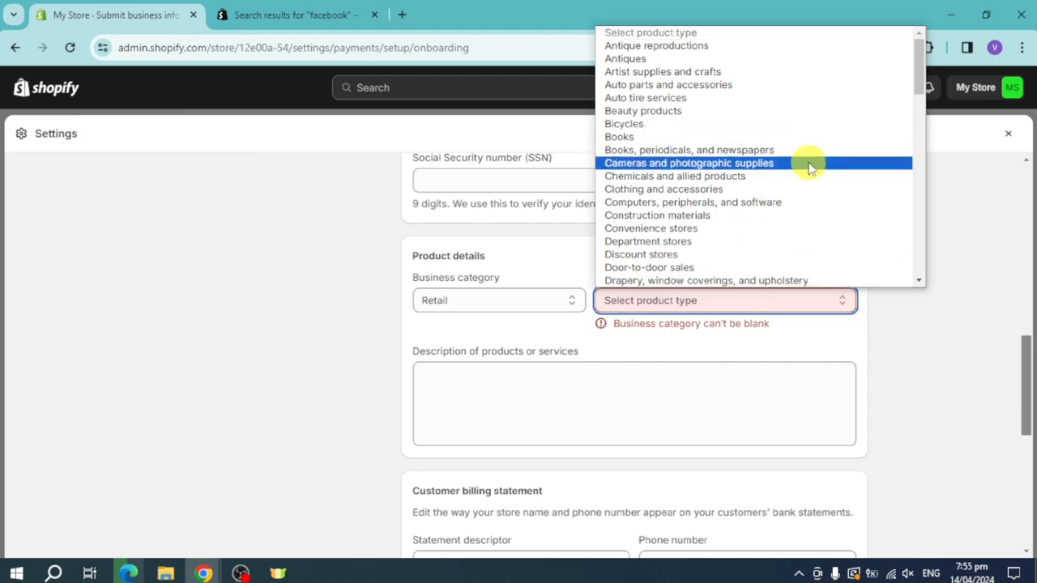
scroll(808, 166, down, 5)
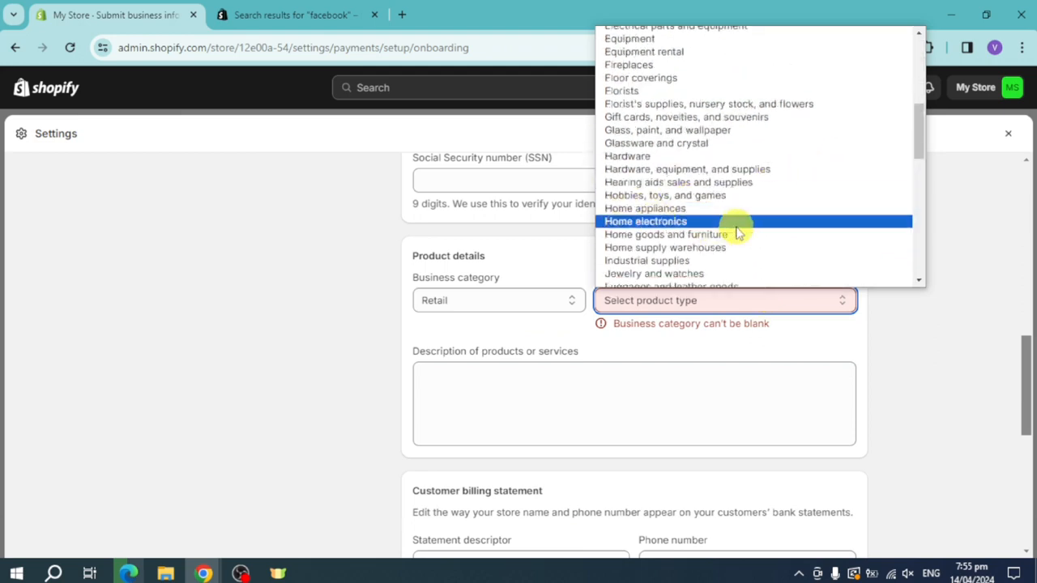
scroll(753, 243, down, 2)
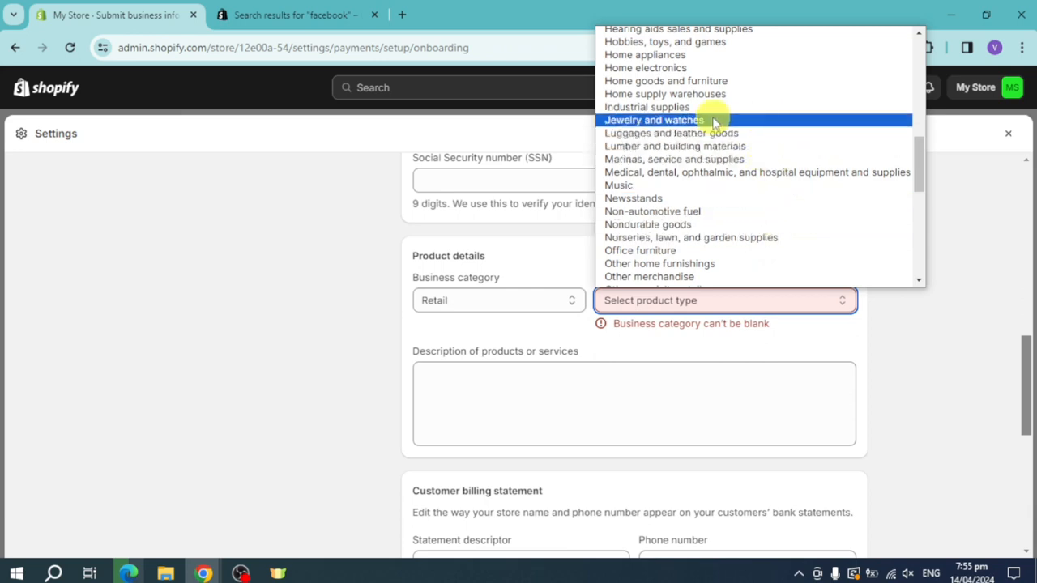
click(830, 94)
Review the customer billing statement fields, the terms and conditions and the verification option
scroll(683, 312, down, 3)
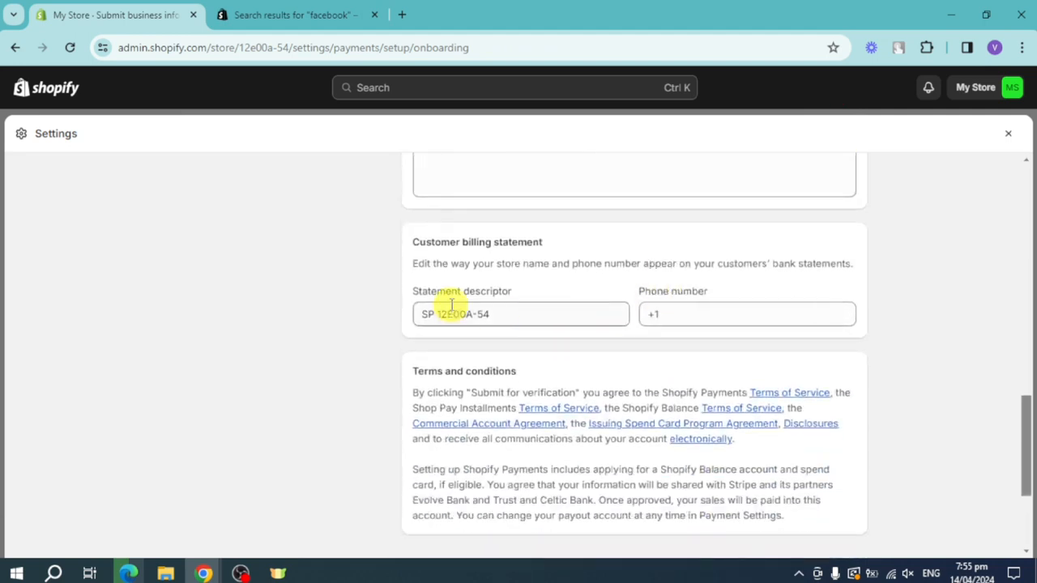
scroll(712, 324, down, 2)
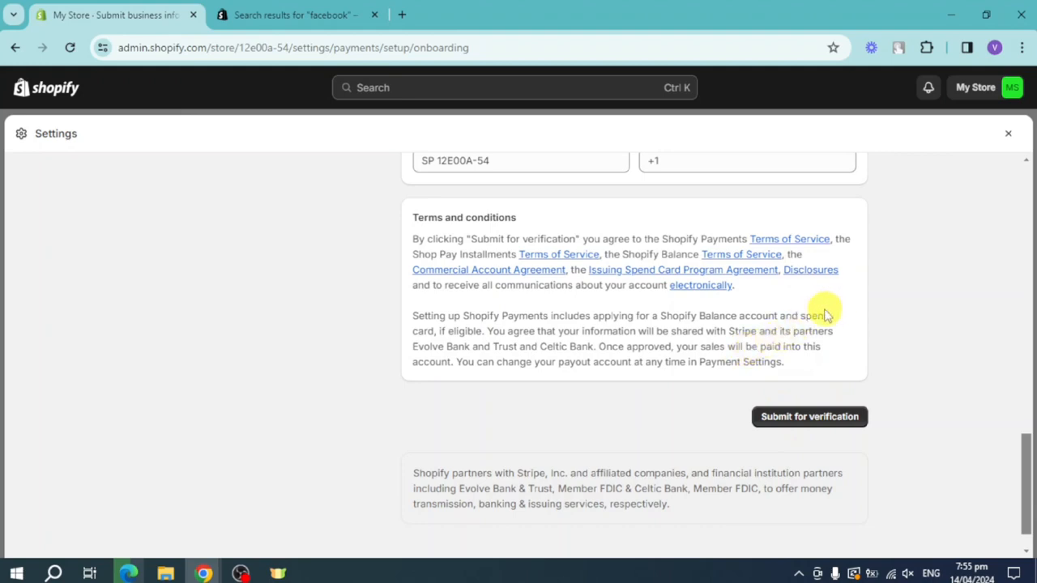
scroll(822, 290, up, 15)
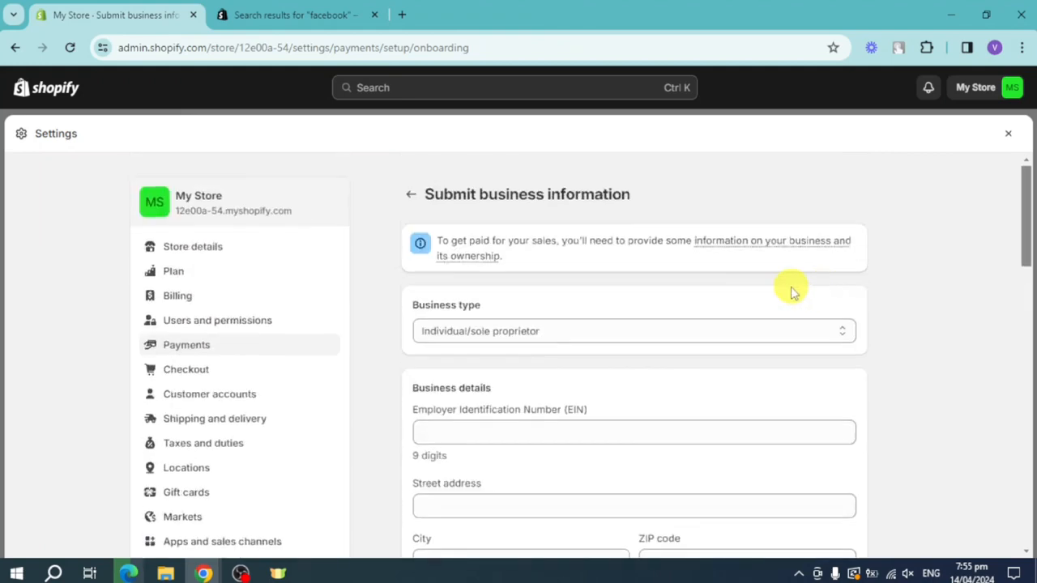
Leave the business information form unsubmitted and expand the two-step authentication section of the Shopify Payments setup
click(412, 200)
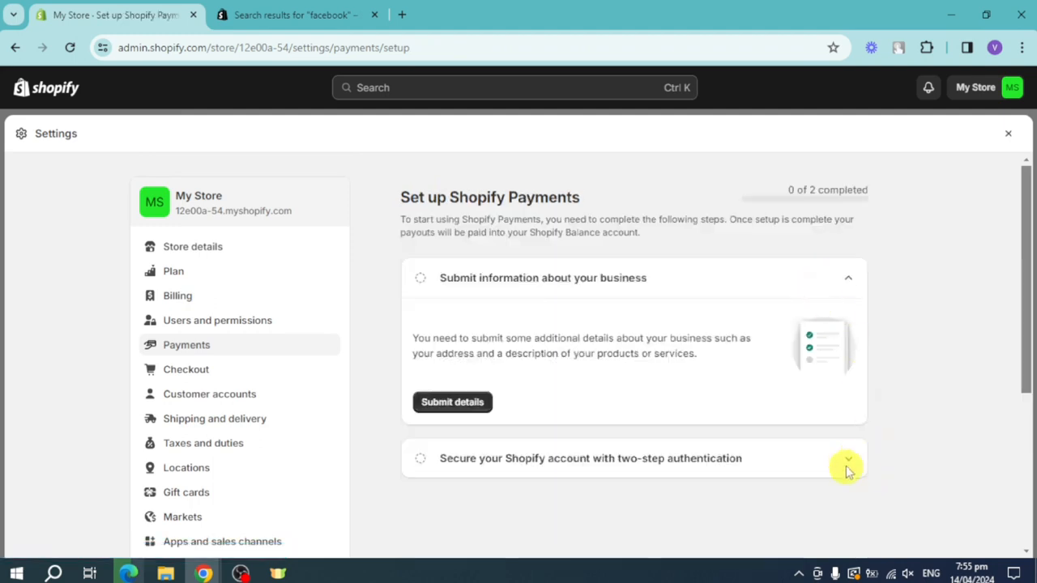
click(847, 461)
scroll(833, 453, down, 1)
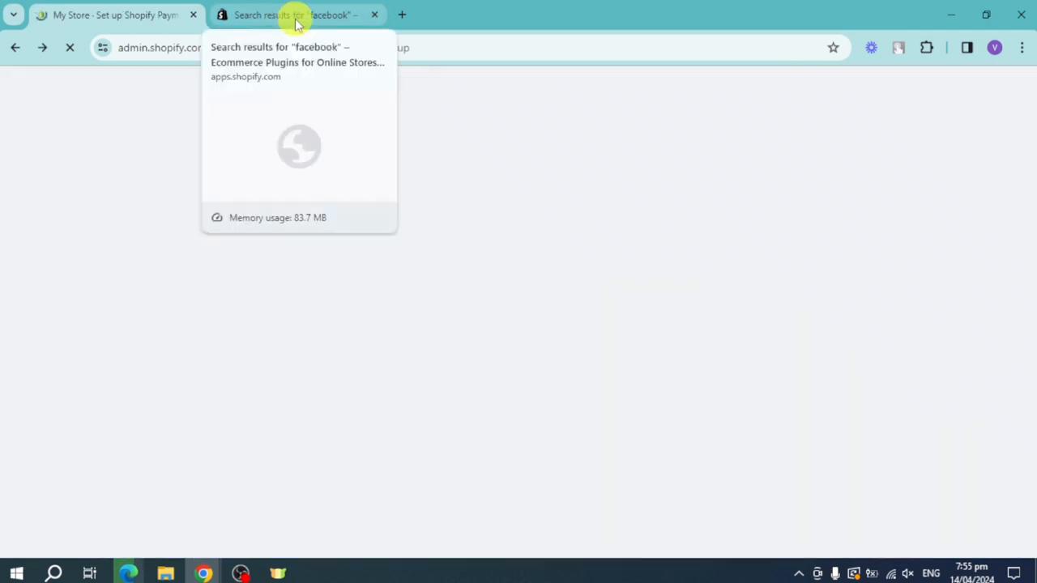
Switch to the Shopify App Store results for "facebook" and open the Instagram Shop & Facebook Shop listing
click(297, 20)
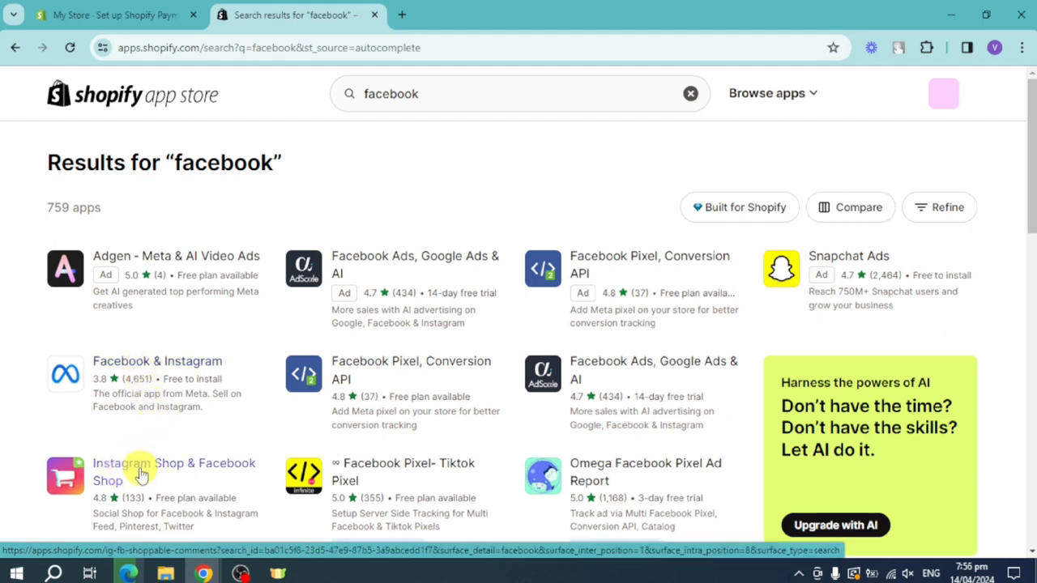
click(104, 477)
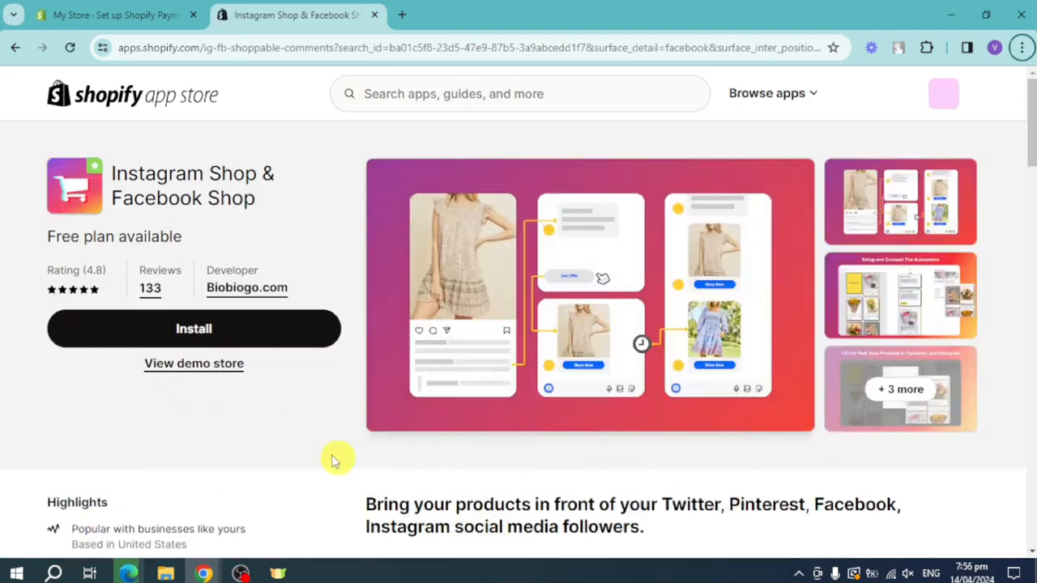
Try twice to install the Instagram Shop & Facebook Shop app from its App Store listing, returning to the listing after each attempt
click(214, 332)
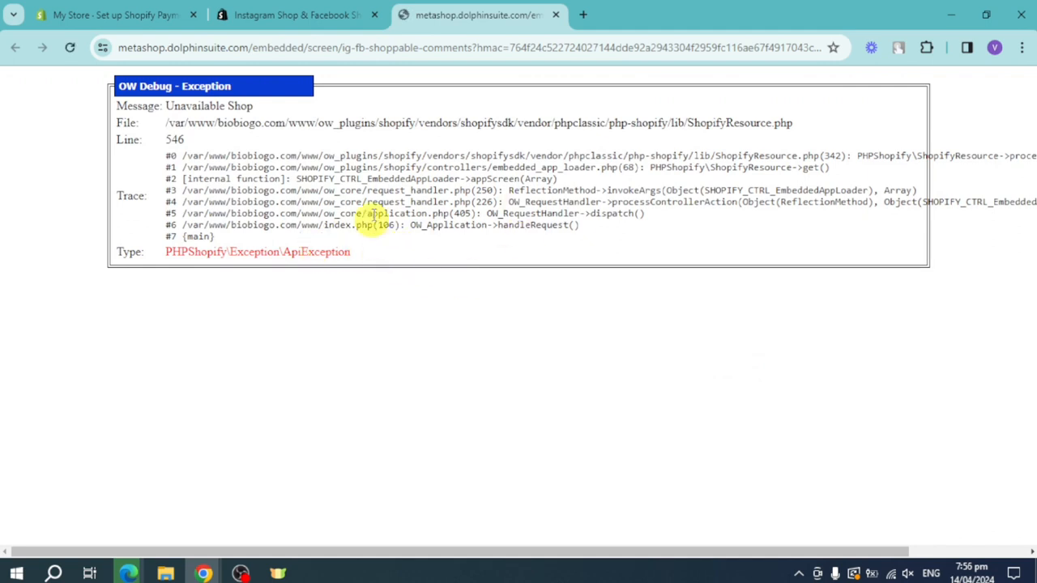
click(301, 14)
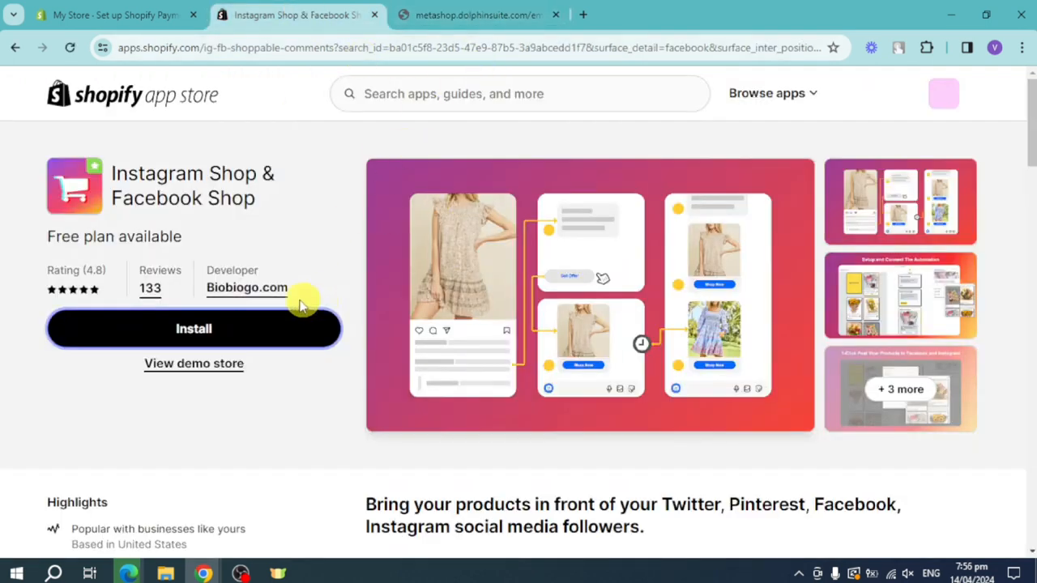
click(263, 330)
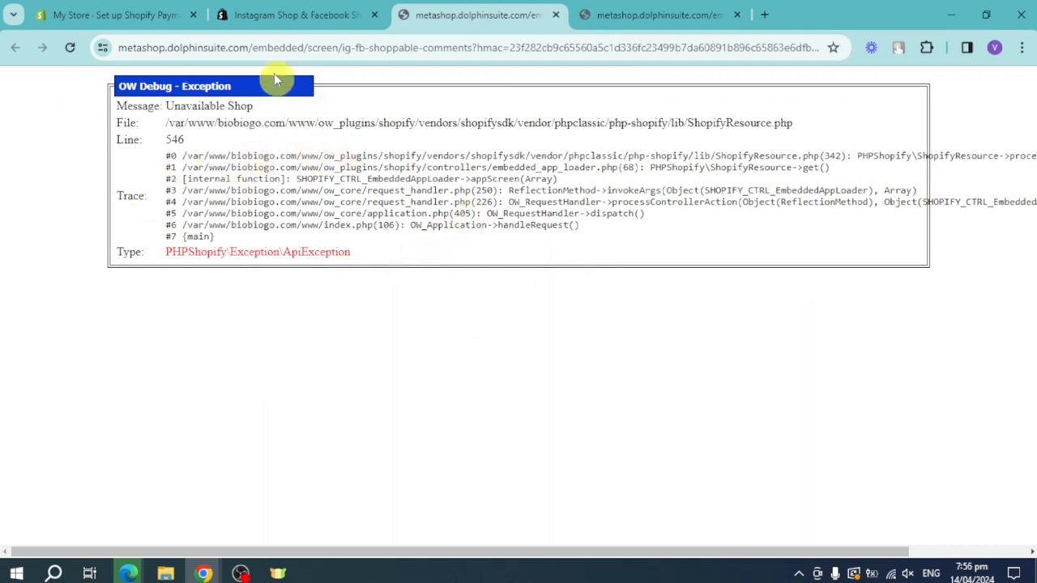
click(267, 7)
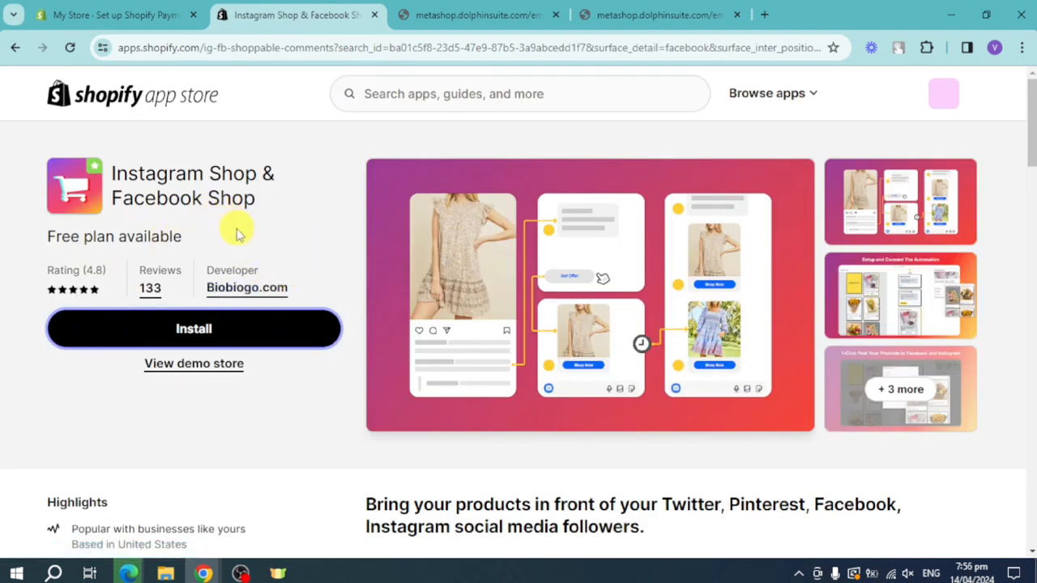
Return to the store admin, exit the Shopify Payments setup to the home page and collapse the trial notice
click(122, 14)
click(1008, 133)
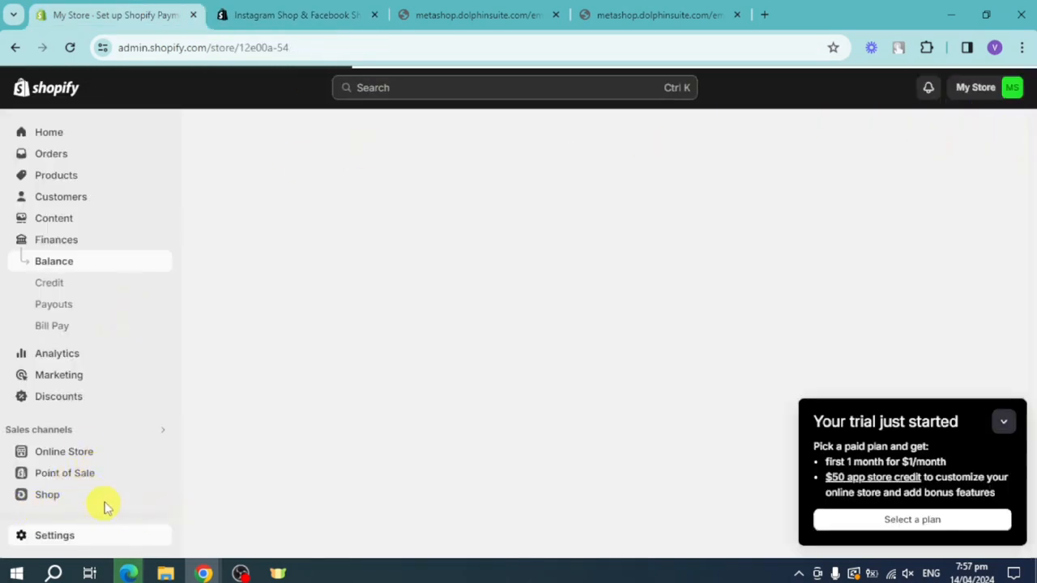
click(1003, 422)
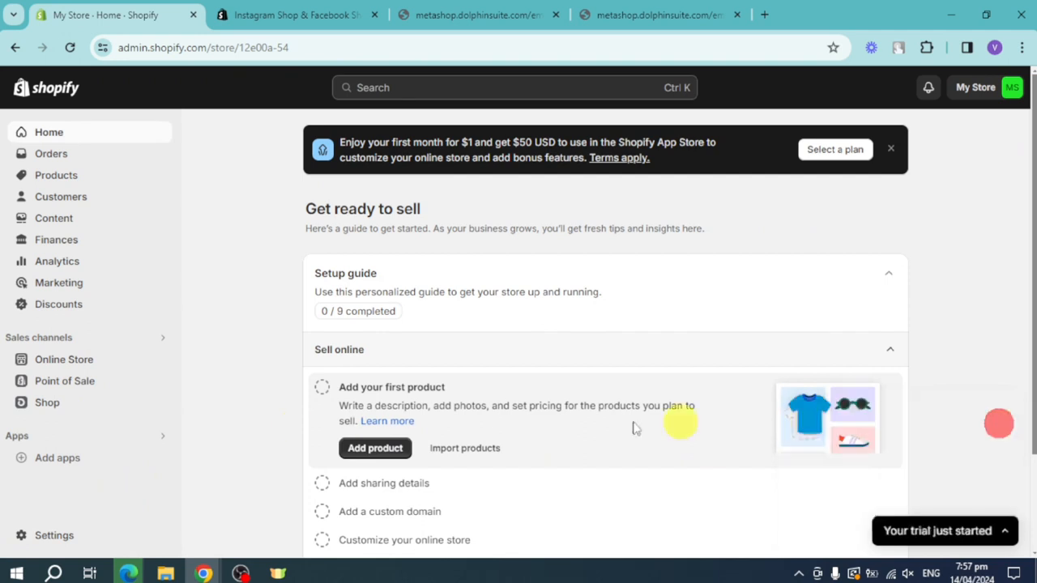
Look through the home page setup guide and the store's apps overview, then close the overview without choosing an app
scroll(678, 424, down, 1)
scroll(32, 443, down, 1)
click(103, 442)
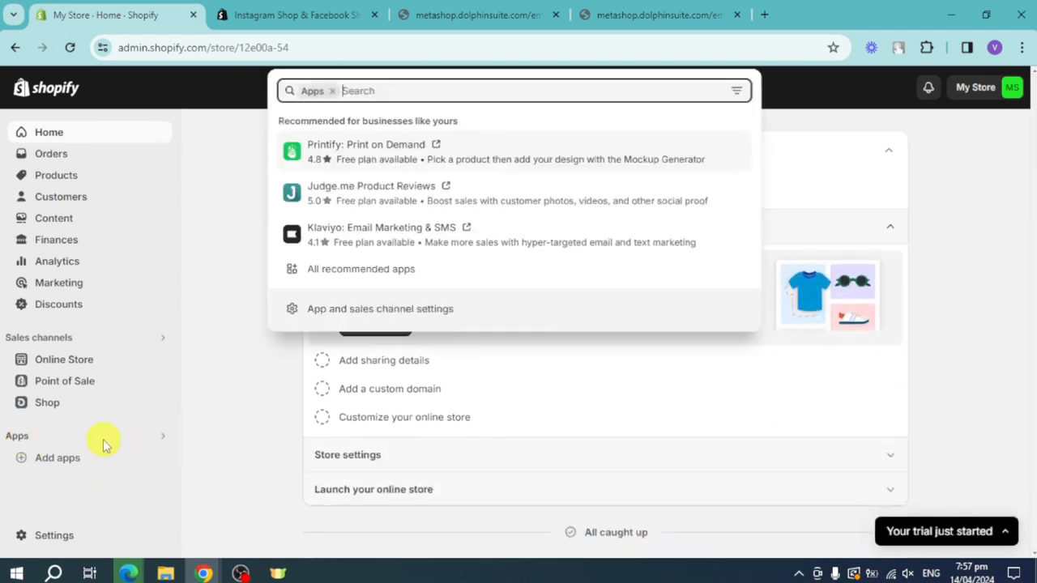
click(247, 421)
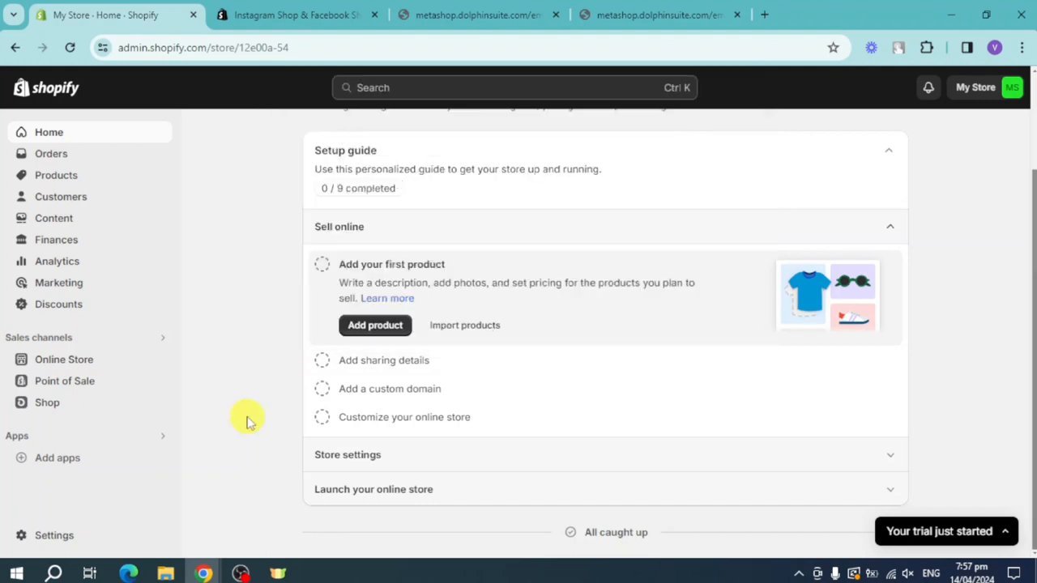